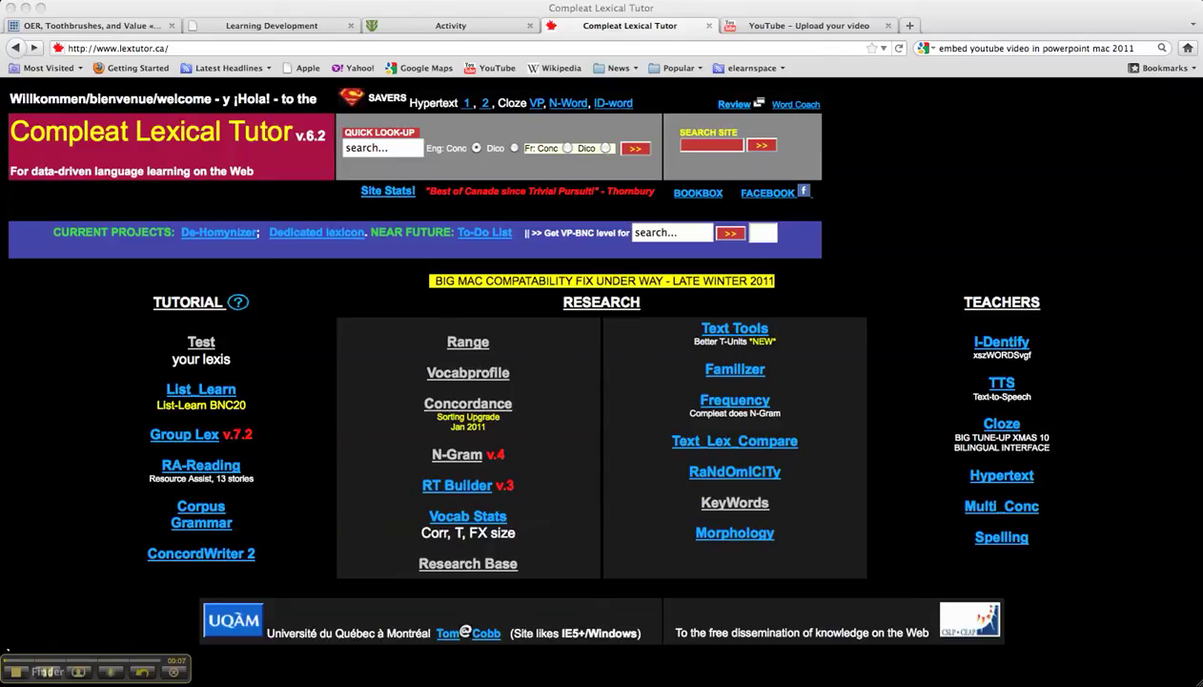
Step: Open the classic VP English v. 3 profiler, replace the instruction text with the copied abstract, and submit it for profiling
{"action": "left_click", "coordinate": [467, 379]}
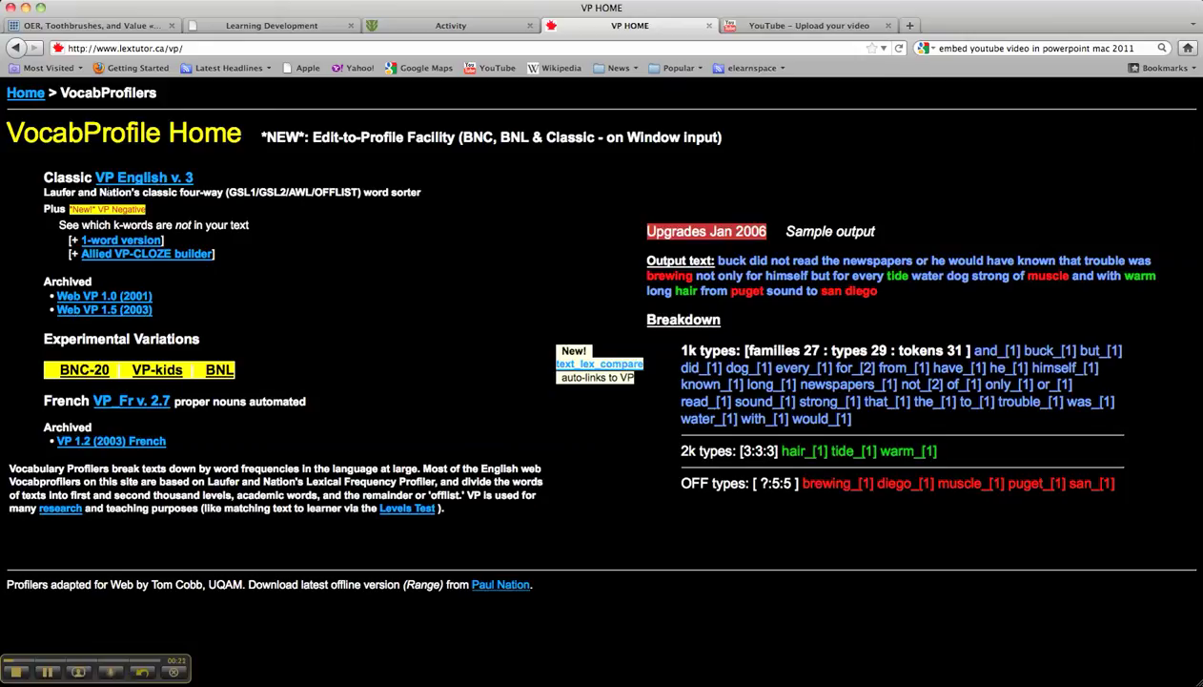
{"action": "left_click", "coordinate": [165, 179]}
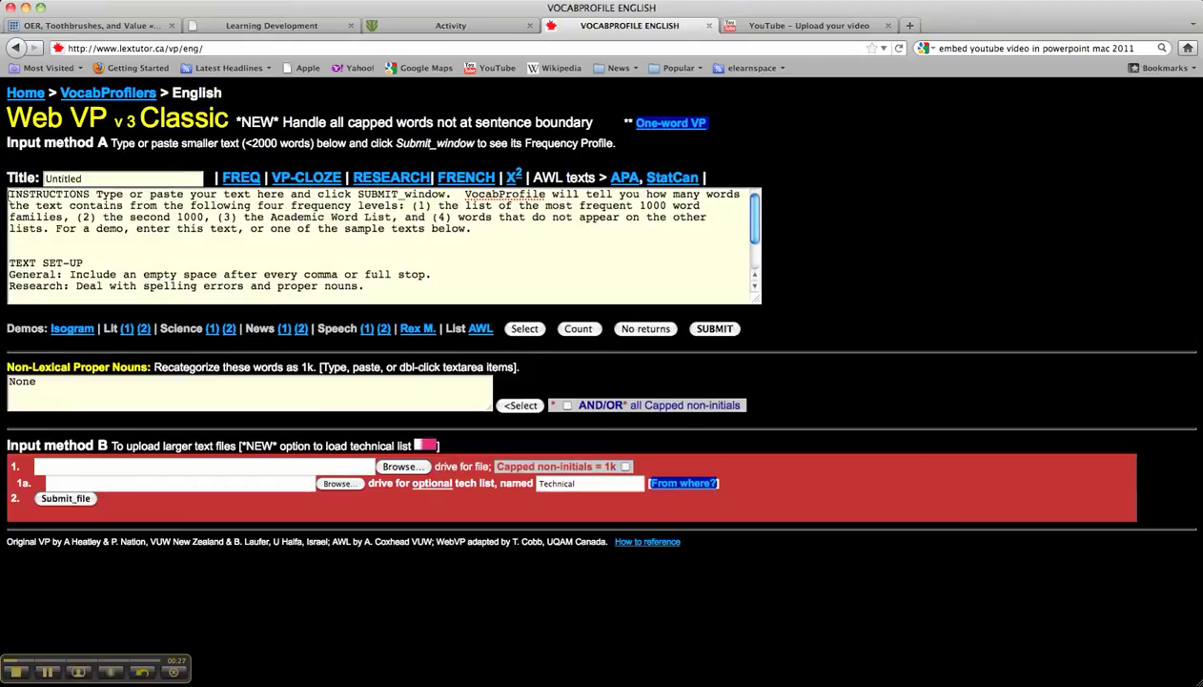
{"action": "left_click_drag", "start_coordinate": [11, 193], "coordinate": [470, 319]}
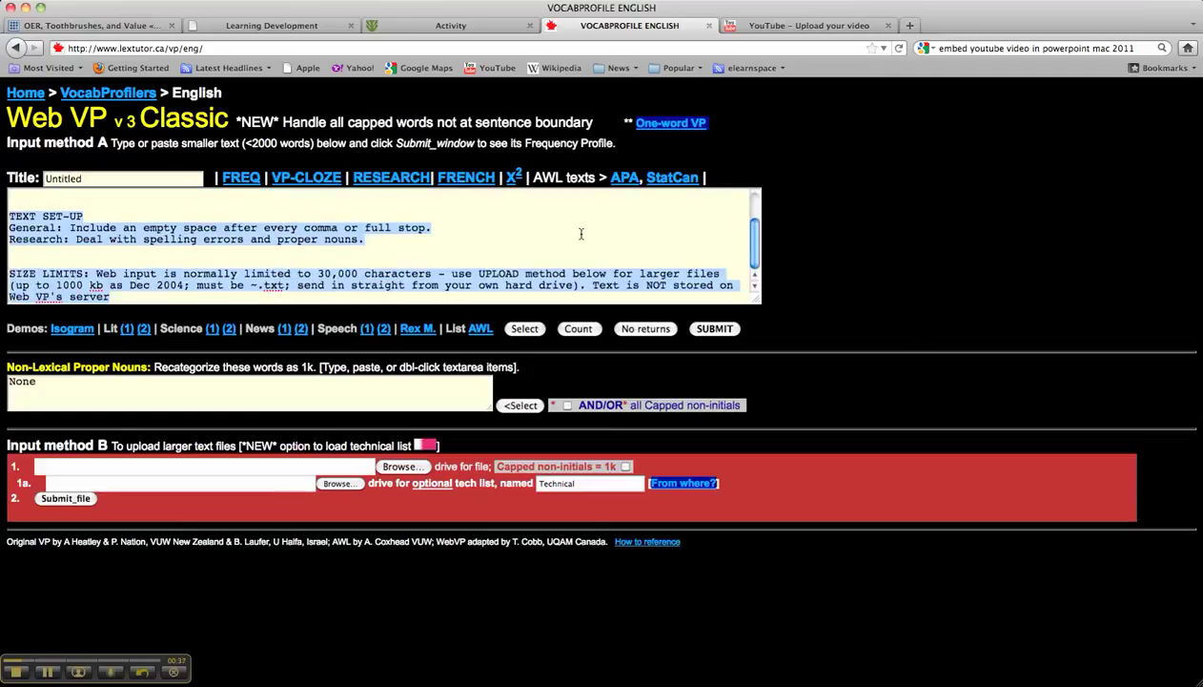
{"action": "key", "text": "super+v"}
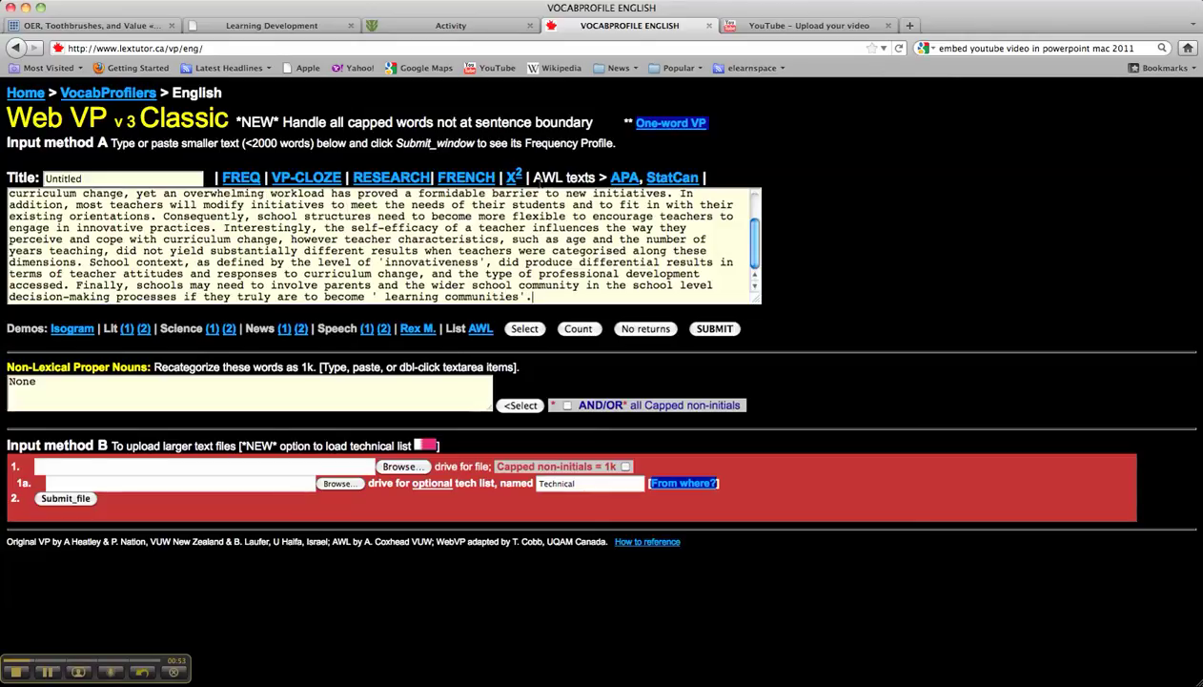
{"action": "left_click", "coordinate": [713, 330]}
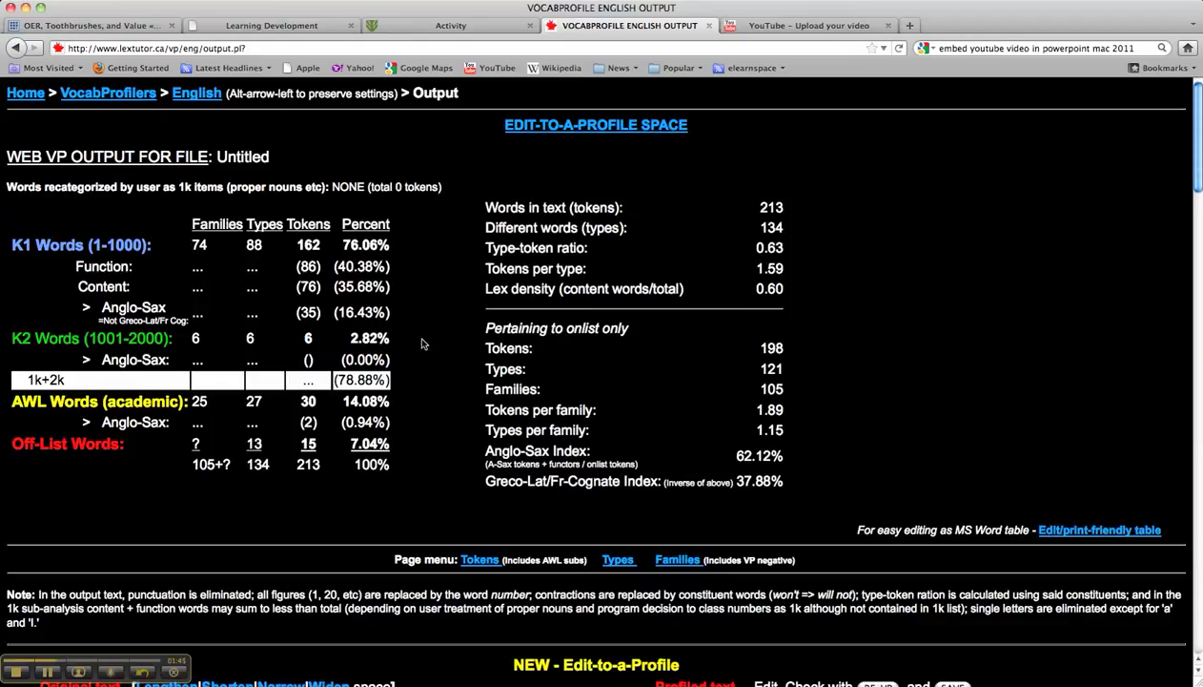
Step: Examine the vocabulary profile output, including the colour-coded text, the token lists by frequency level, the AWL sublists and the off-list words
{"action": "scroll", "coordinate": [424, 343], "scroll_direction": "down", "scroll_amount": 10}
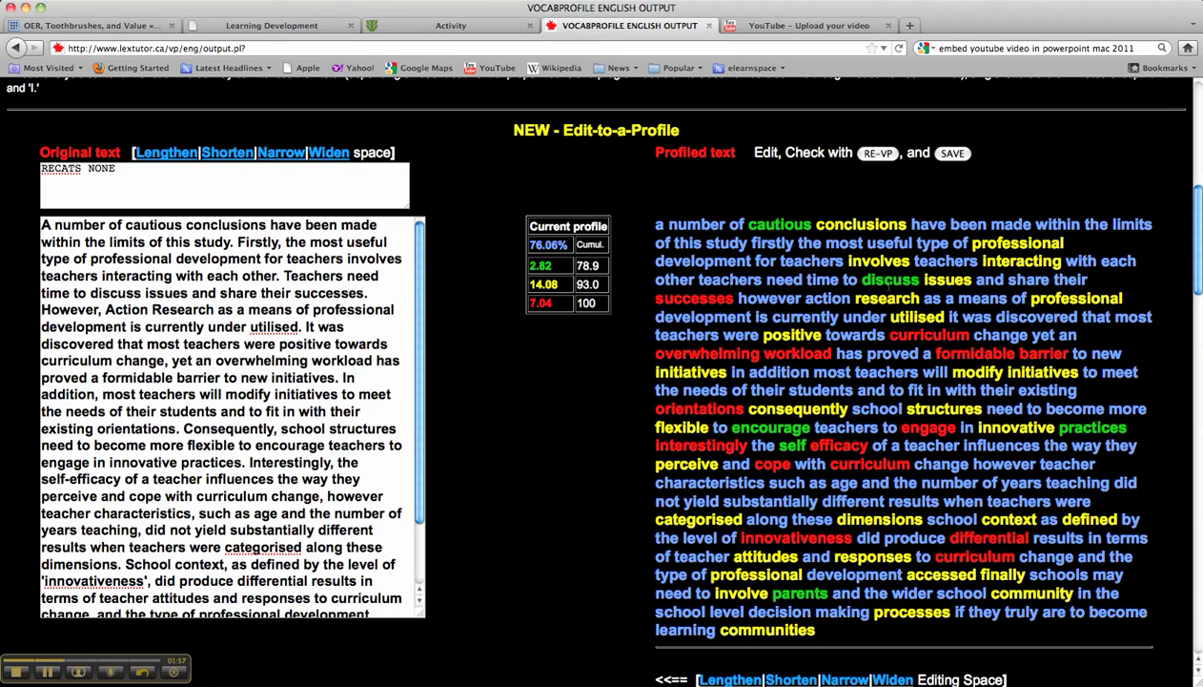
{"action": "scroll", "coordinate": [887, 281], "scroll_direction": "down", "scroll_amount": 3}
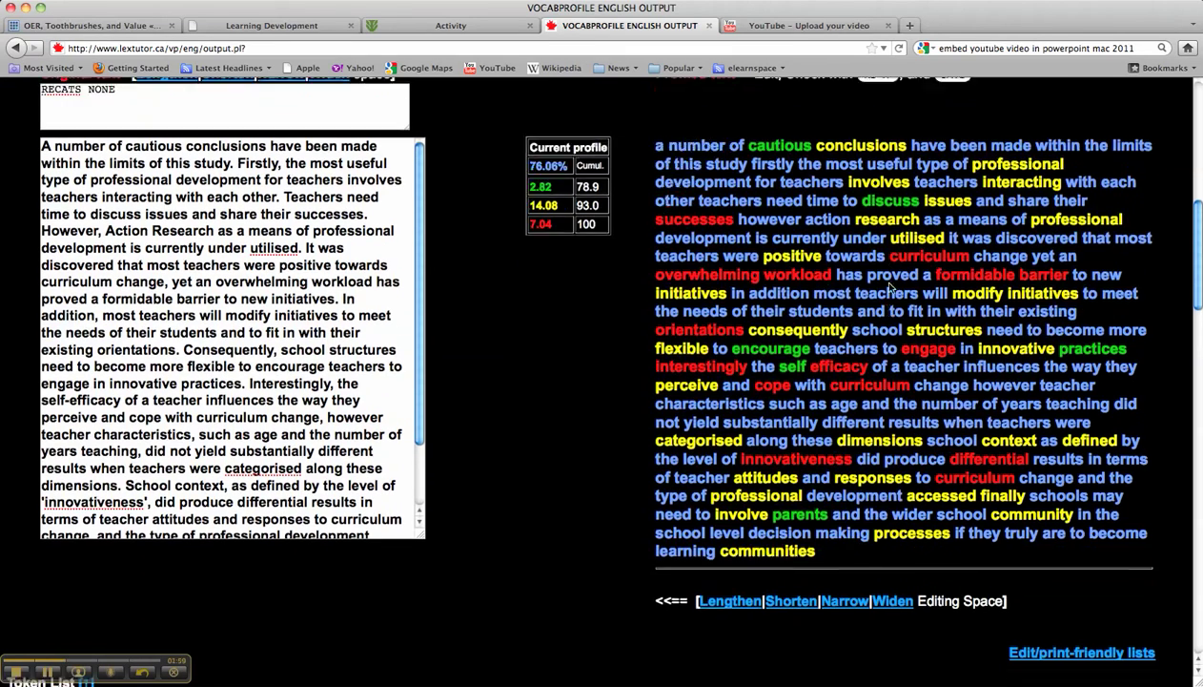
{"action": "scroll", "coordinate": [889, 287], "scroll_direction": "down", "scroll_amount": 1}
{"action": "scroll", "coordinate": [888, 285], "scroll_direction": "down", "scroll_amount": 20}
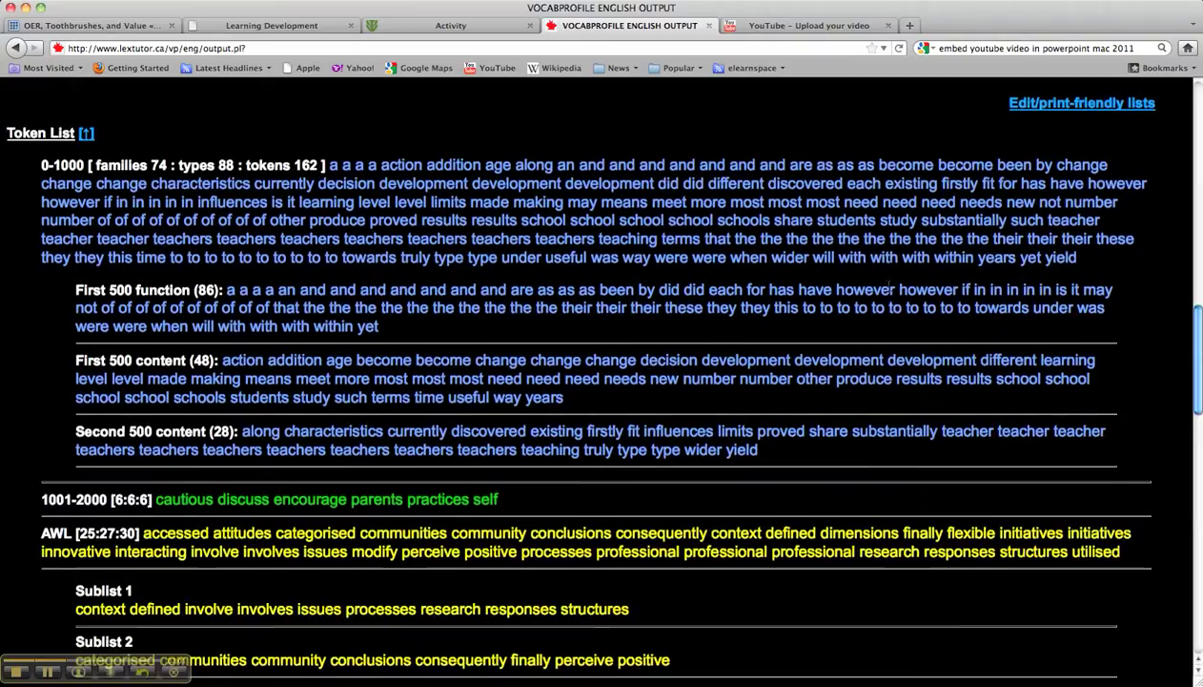
{"action": "scroll", "coordinate": [889, 286], "scroll_direction": "down", "scroll_amount": 8}
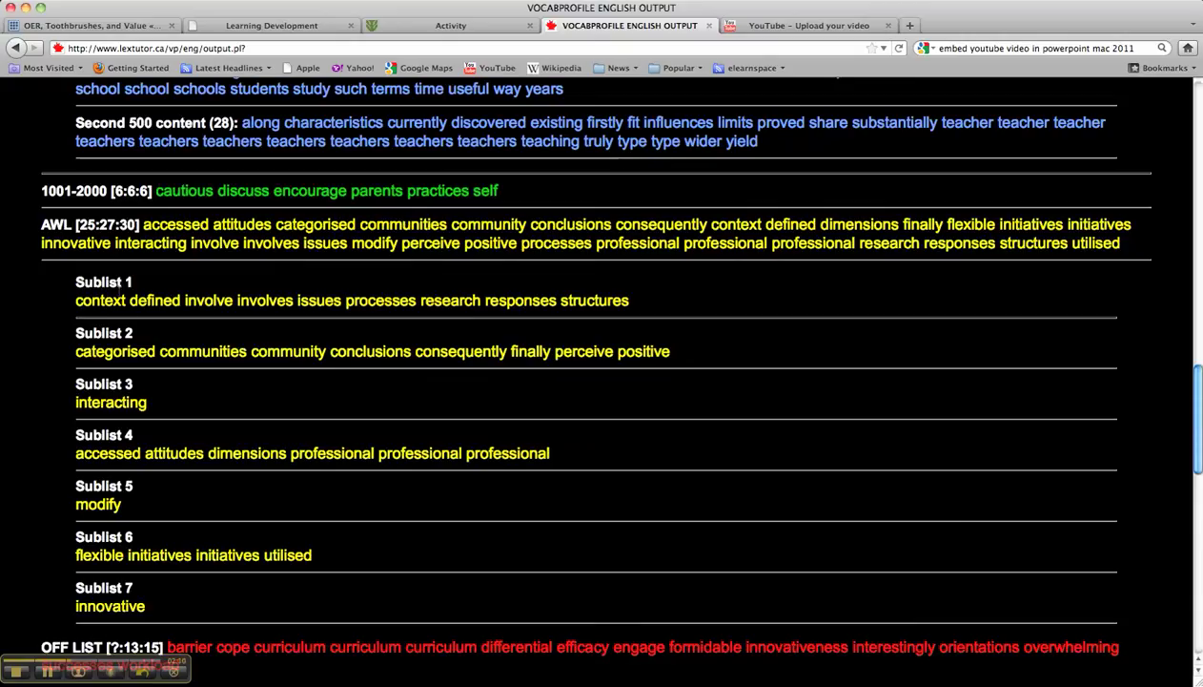
{"action": "scroll", "coordinate": [115, 336], "scroll_direction": "down", "scroll_amount": 3}
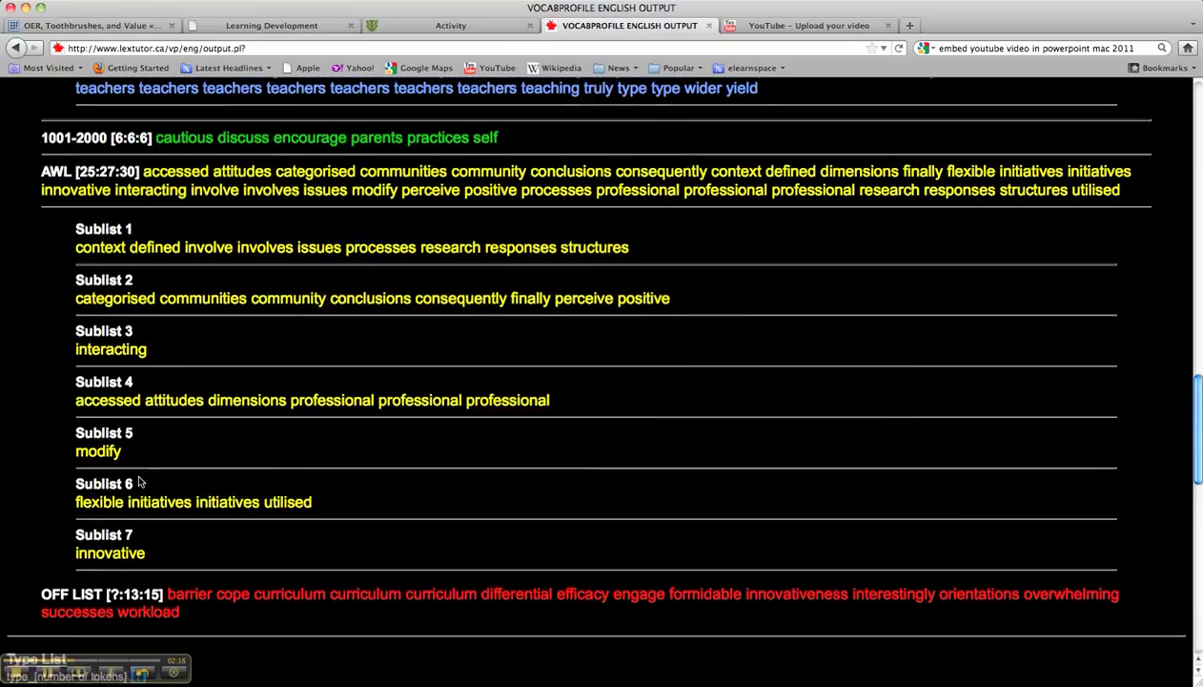
{"action": "scroll", "coordinate": [138, 479], "scroll_direction": "up", "scroll_amount": 4}
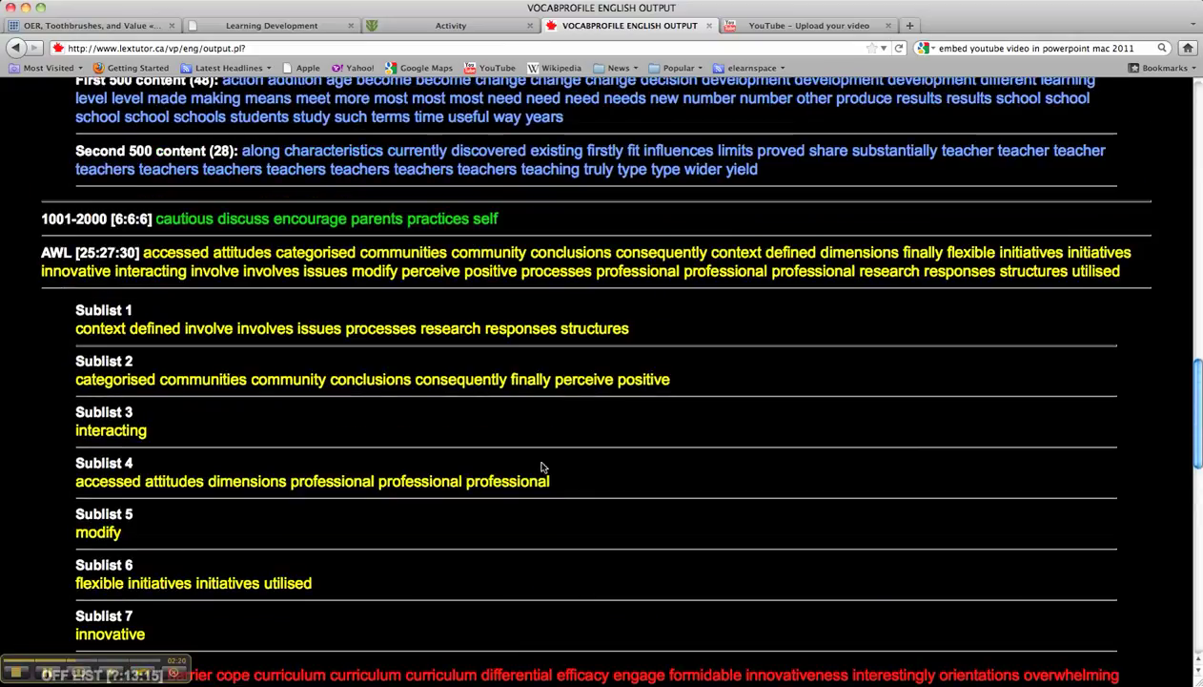
{"action": "scroll", "coordinate": [539, 464], "scroll_direction": "up", "scroll_amount": 5}
{"action": "scroll", "coordinate": [539, 466], "scroll_direction": "up", "scroll_amount": 15}
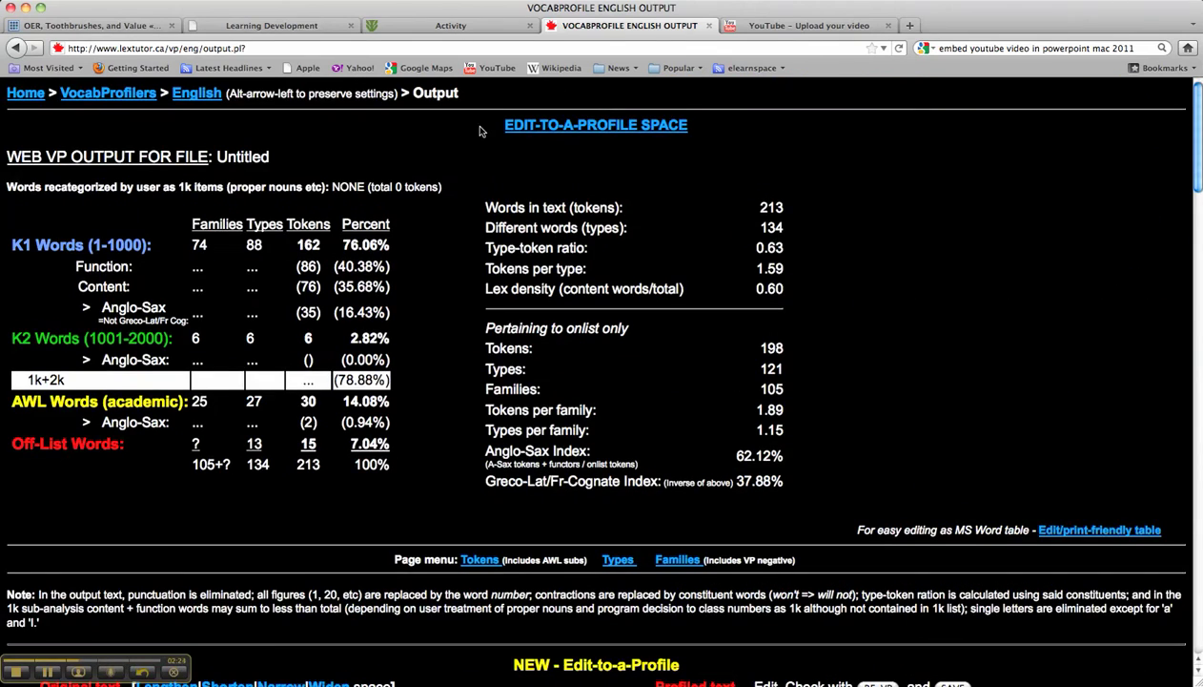
Step: Switch to the Flax Library and open the Web Collocations collection under Ongoing research
{"action": "left_click", "coordinate": [454, 29]}
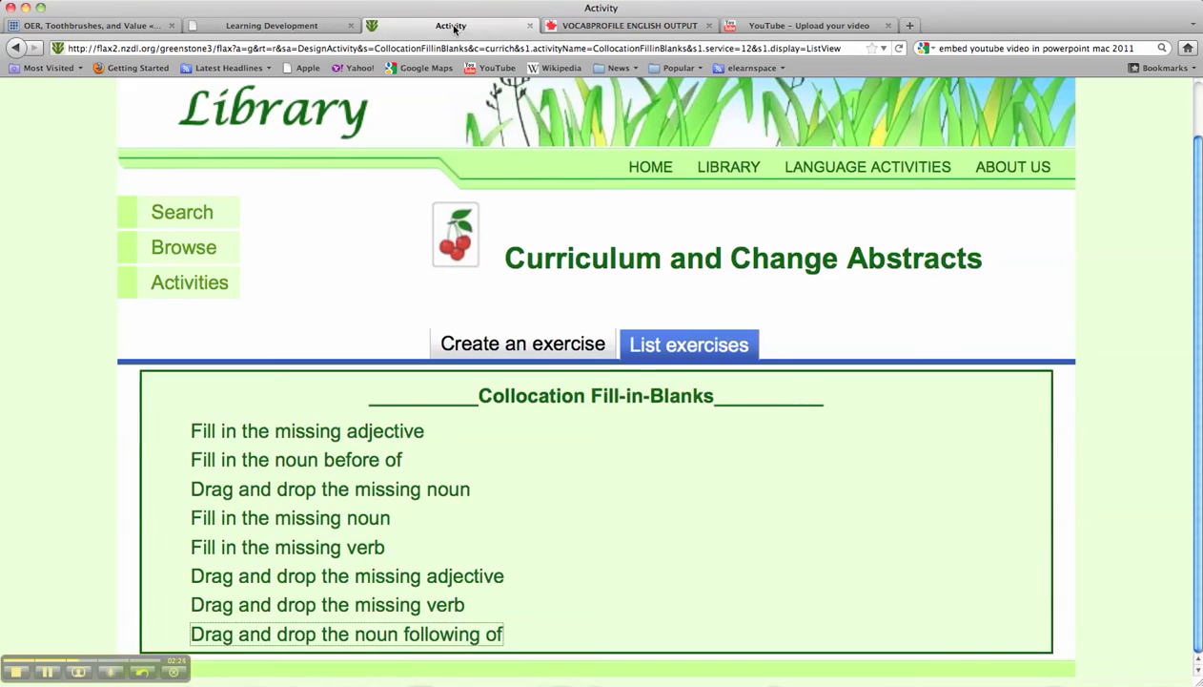
{"action": "left_click", "coordinate": [714, 175]}
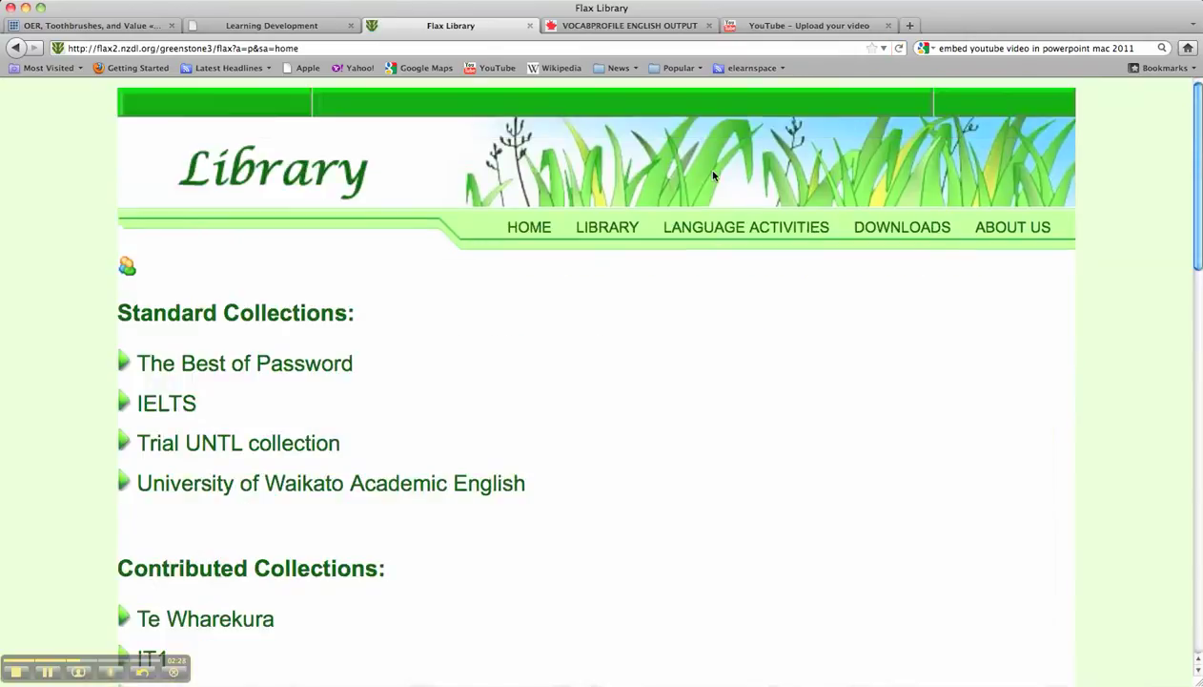
{"action": "scroll", "coordinate": [653, 361], "scroll_direction": "down", "scroll_amount": 10}
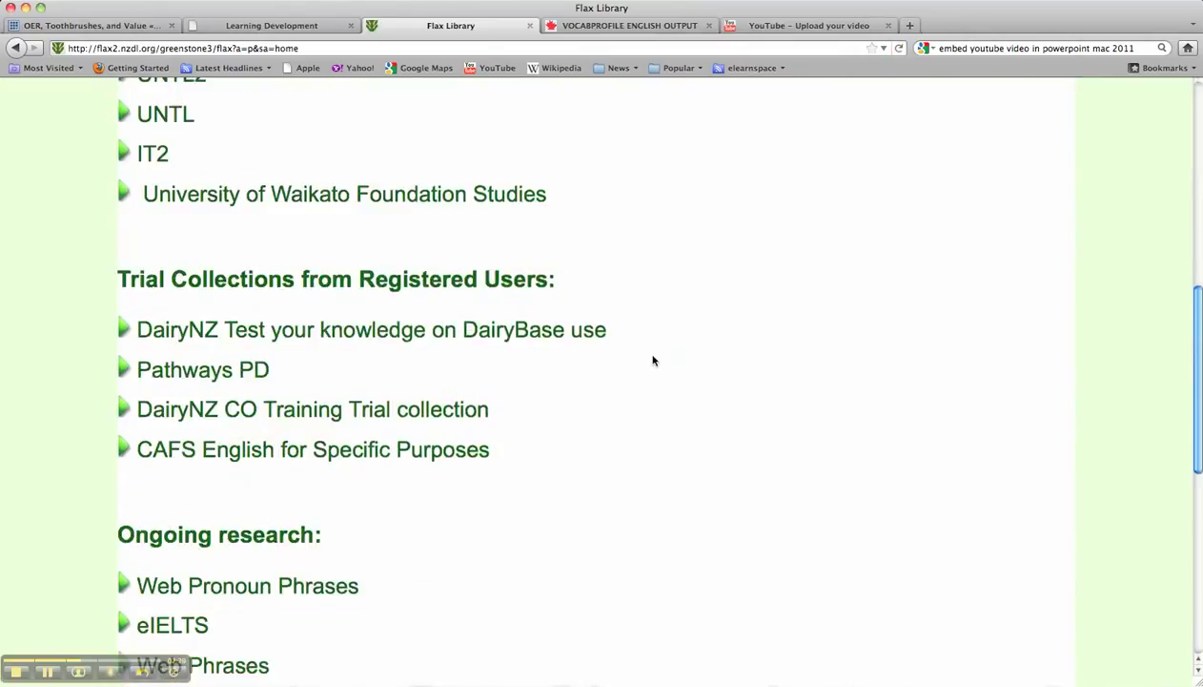
{"action": "scroll", "coordinate": [653, 361], "scroll_direction": "down", "scroll_amount": 3}
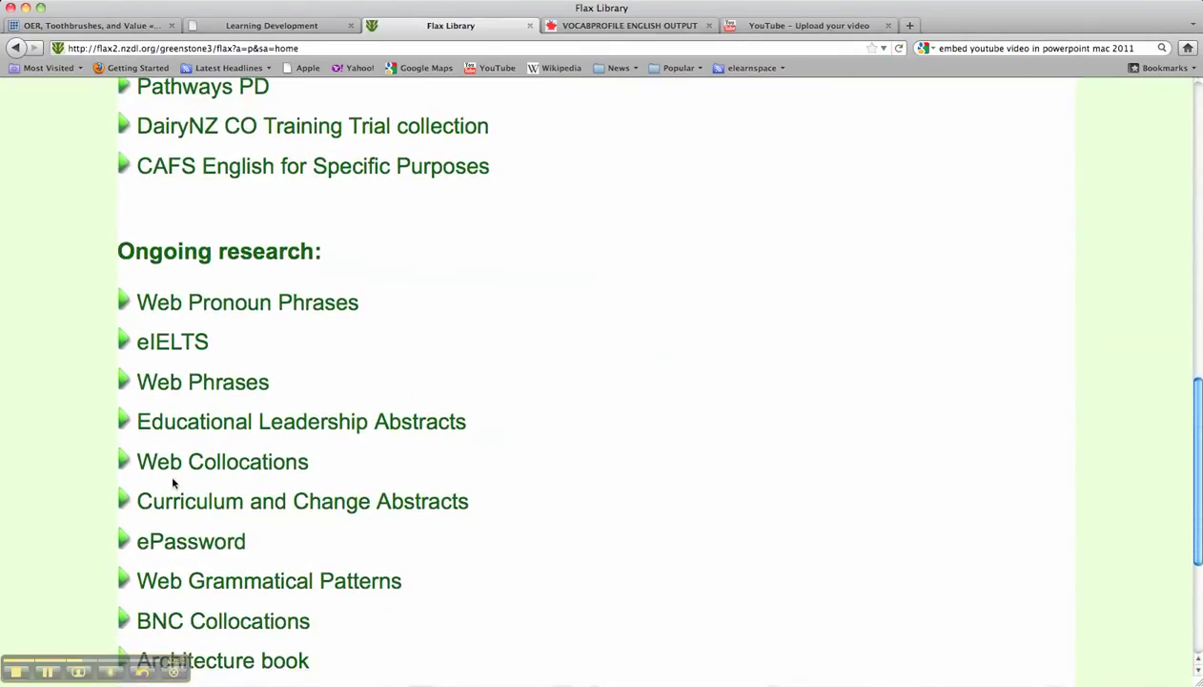
{"action": "left_click", "coordinate": [177, 471]}
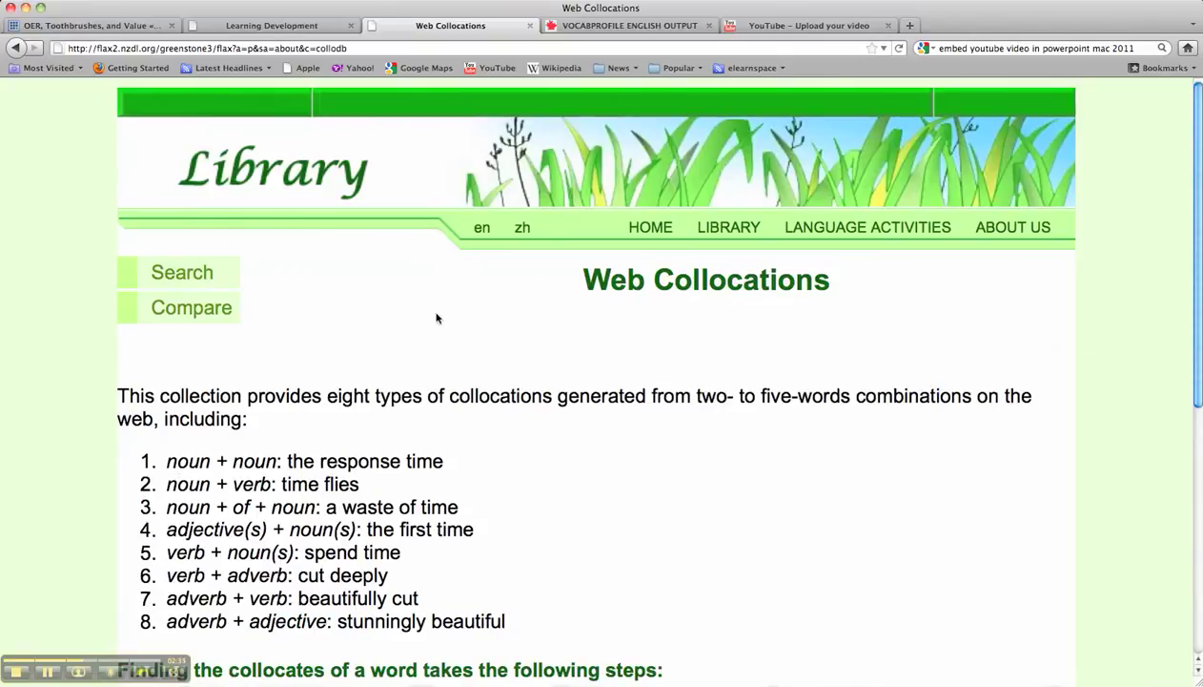
Step: Search Web Collocations for the word "context", keeping up to 50 collocations, frequency cut-off 1000 and grouping off
{"action": "left_click", "coordinate": [202, 284]}
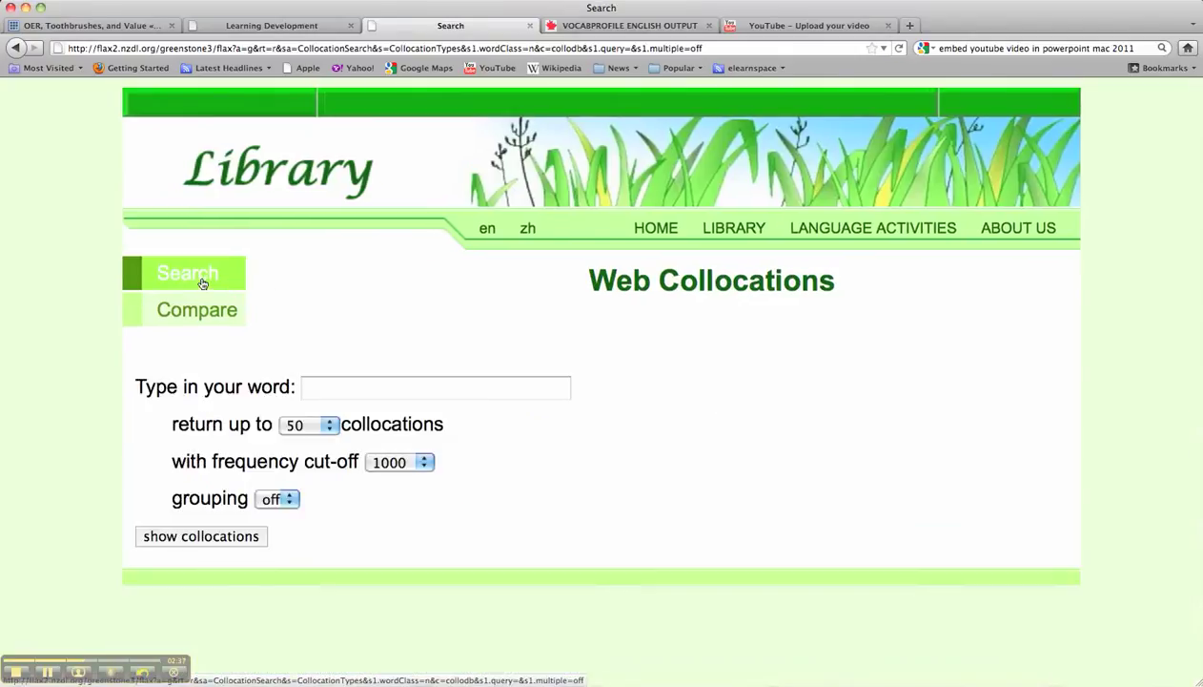
{"action": "left_click", "coordinate": [325, 386]}
{"action": "type", "text": "context"}
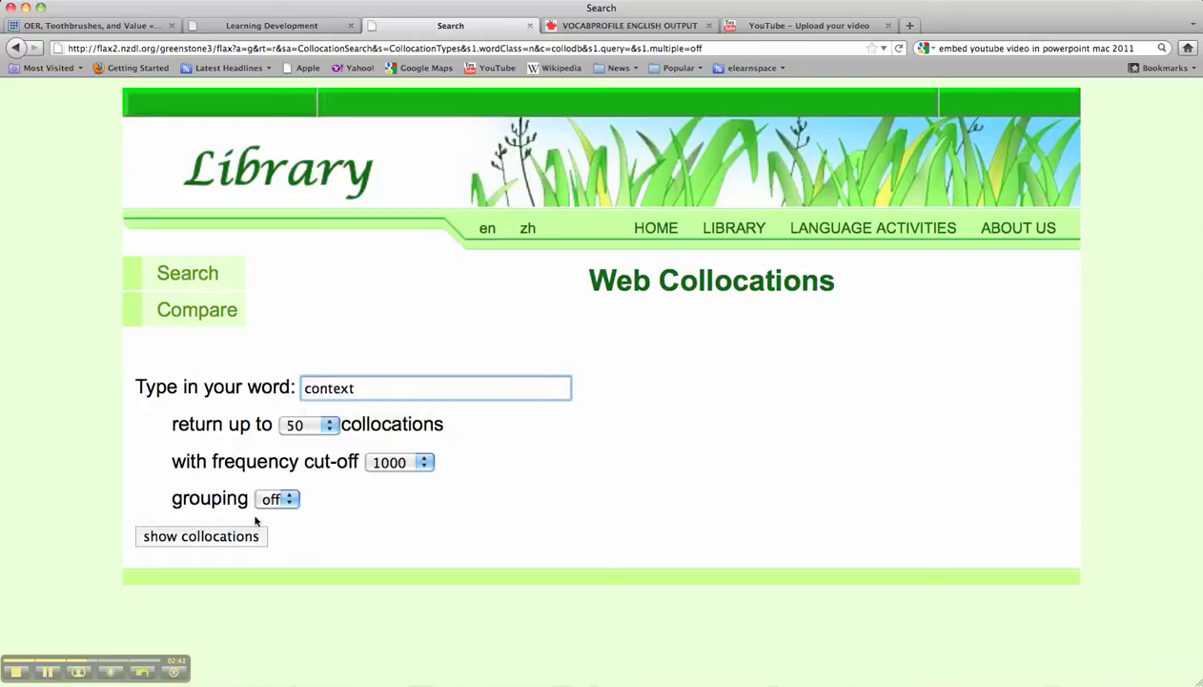
{"action": "left_click", "coordinate": [234, 536]}
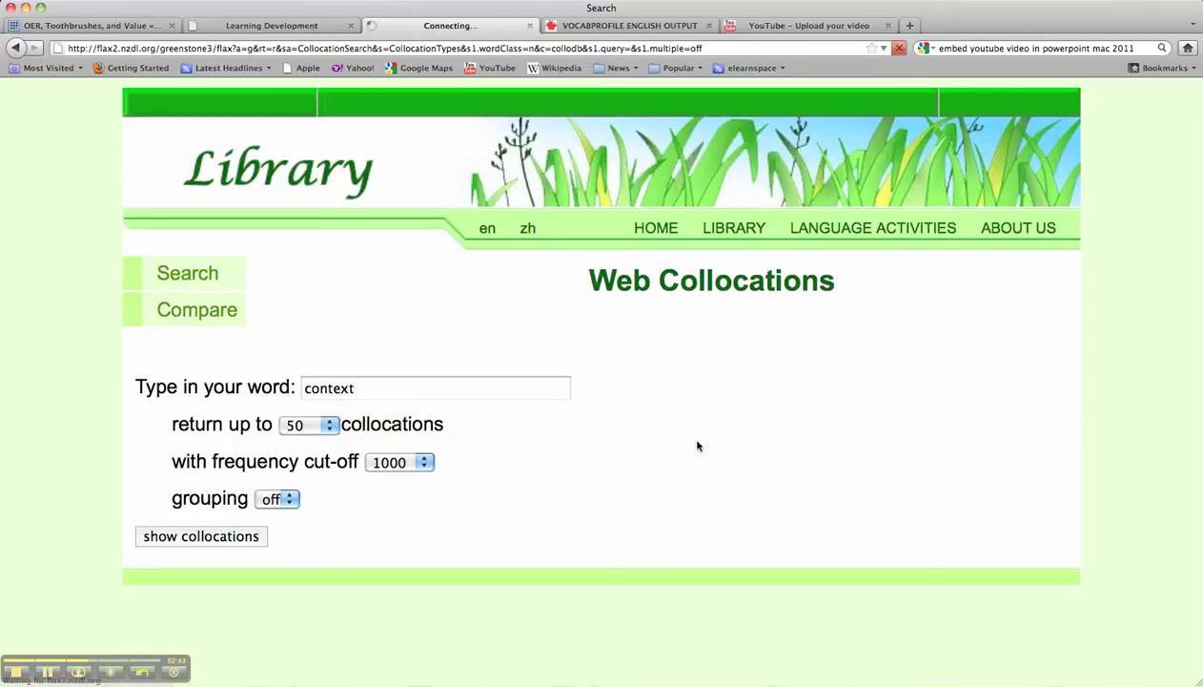
Step: Review the collocation types for "context" used as a noun and open the Adjective + context list exemplified by "the broader context"
{"action": "scroll", "coordinate": [697, 445], "scroll_direction": "down", "scroll_amount": 2}
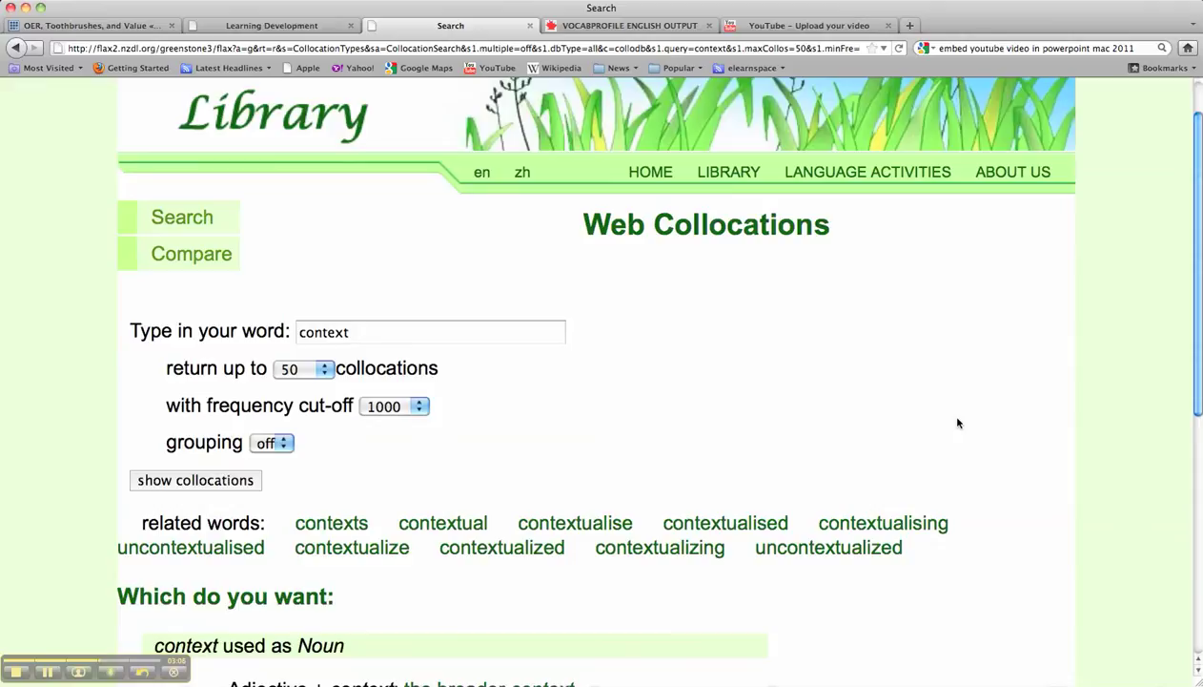
{"action": "scroll", "coordinate": [957, 421], "scroll_direction": "down", "scroll_amount": 3}
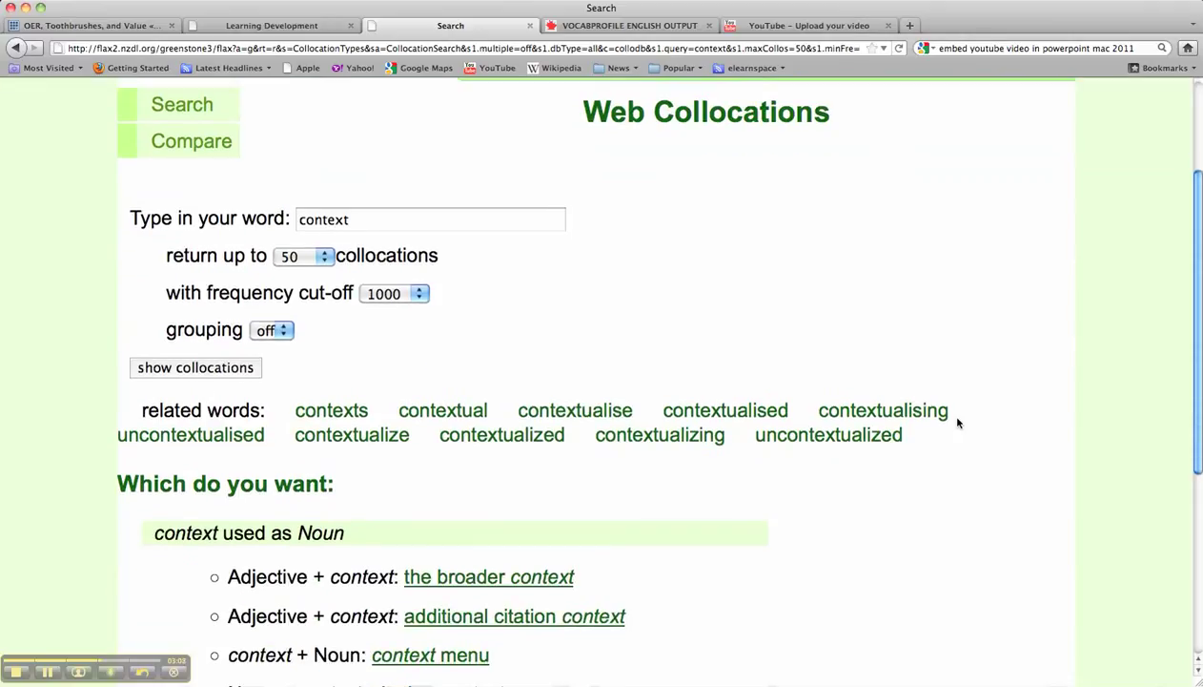
{"action": "scroll", "coordinate": [958, 421], "scroll_direction": "down", "scroll_amount": 8}
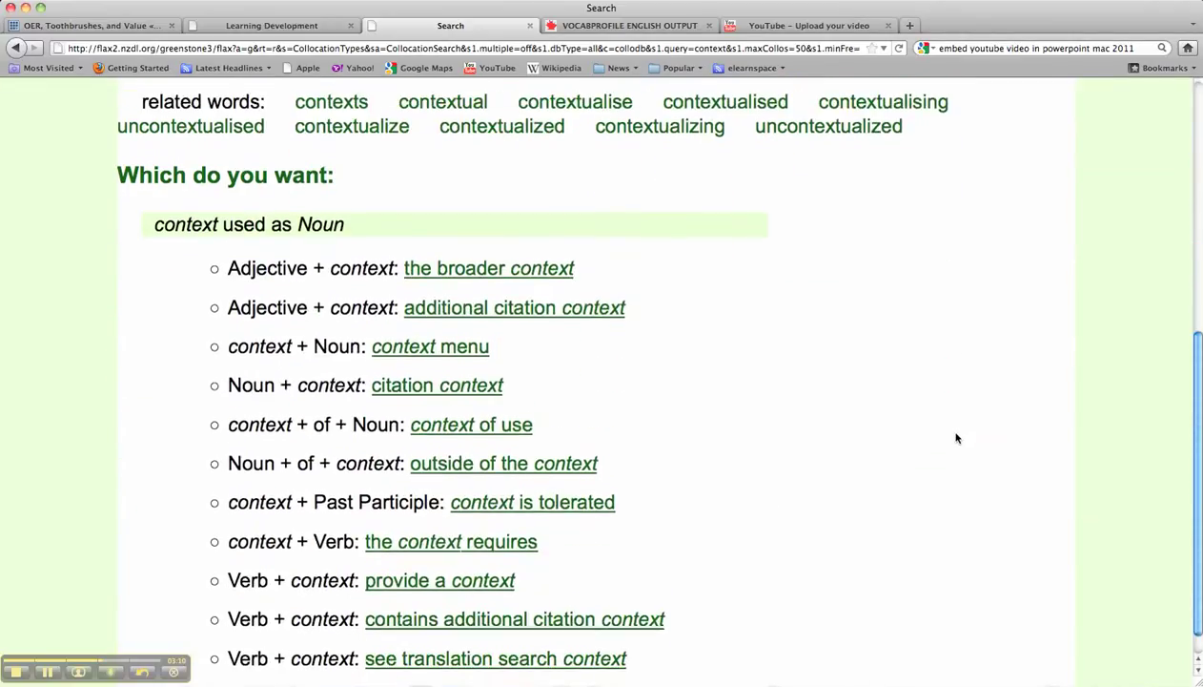
{"action": "scroll", "coordinate": [958, 438], "scroll_direction": "down", "scroll_amount": 1}
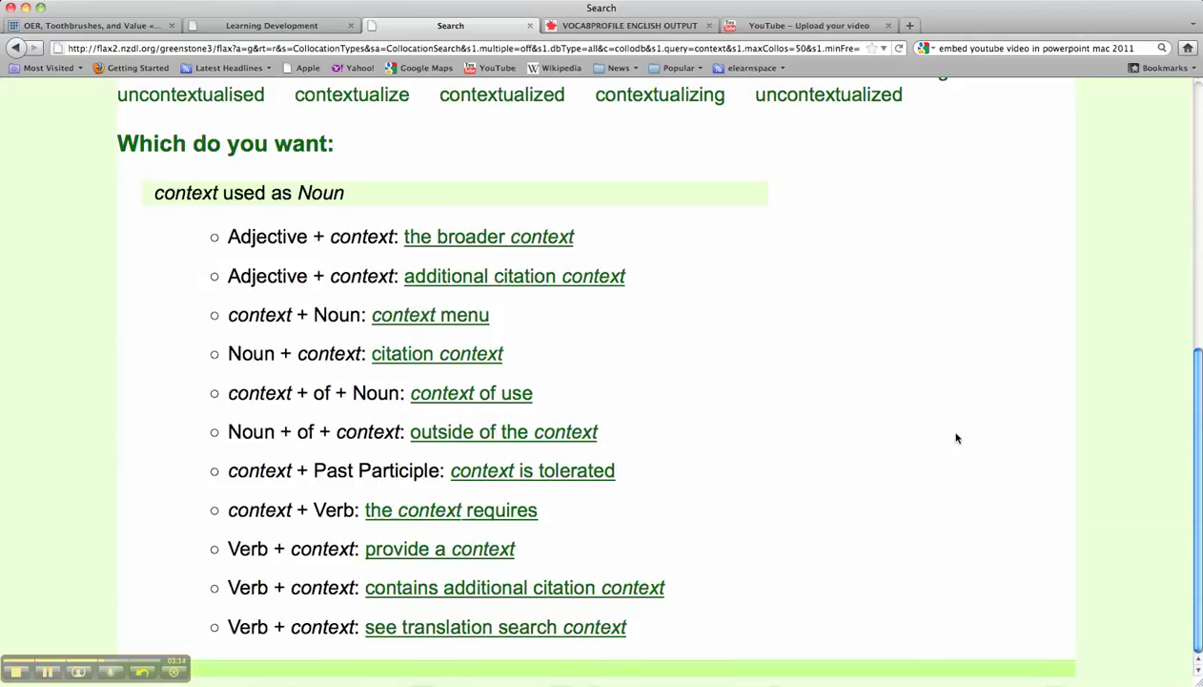
{"action": "scroll", "coordinate": [957, 438], "scroll_direction": "up", "scroll_amount": 9}
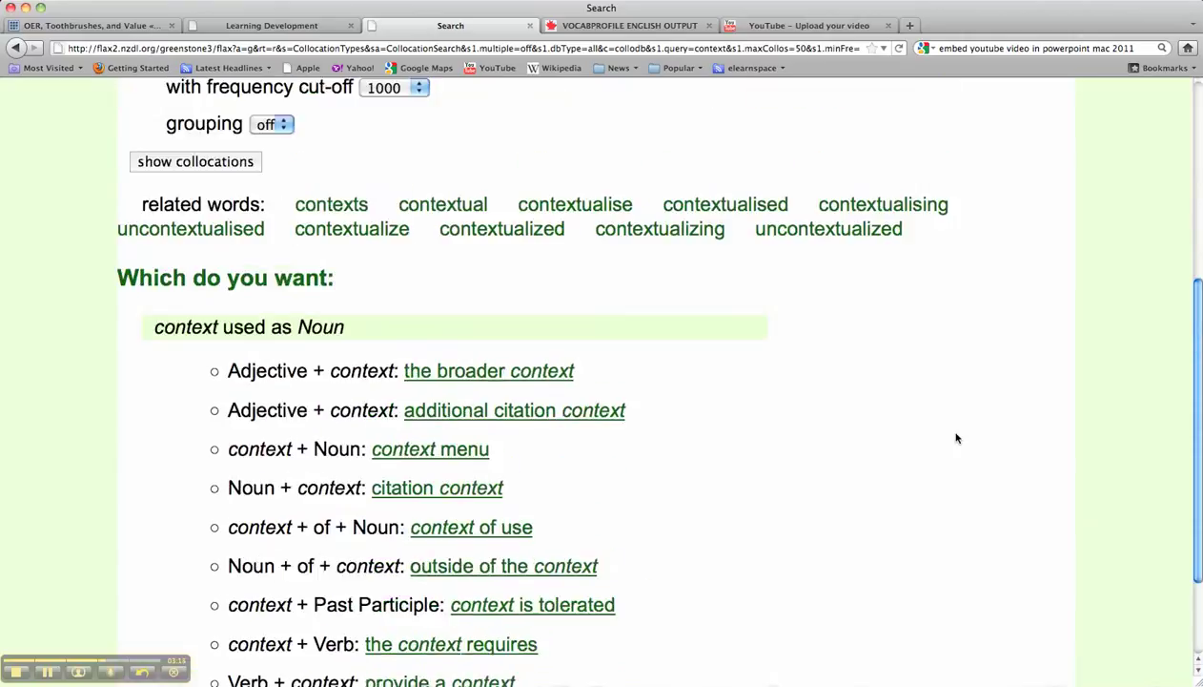
{"action": "scroll", "coordinate": [954, 435], "scroll_direction": "down", "scroll_amount": 2}
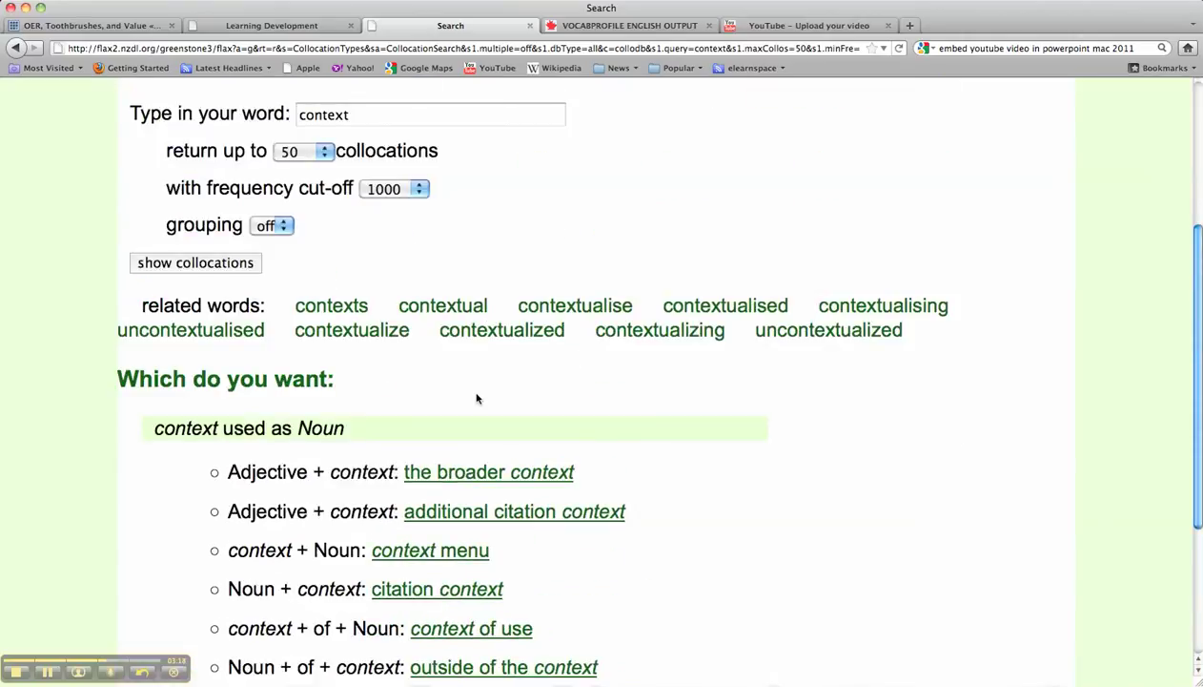
{"action": "left_click", "coordinate": [462, 481]}
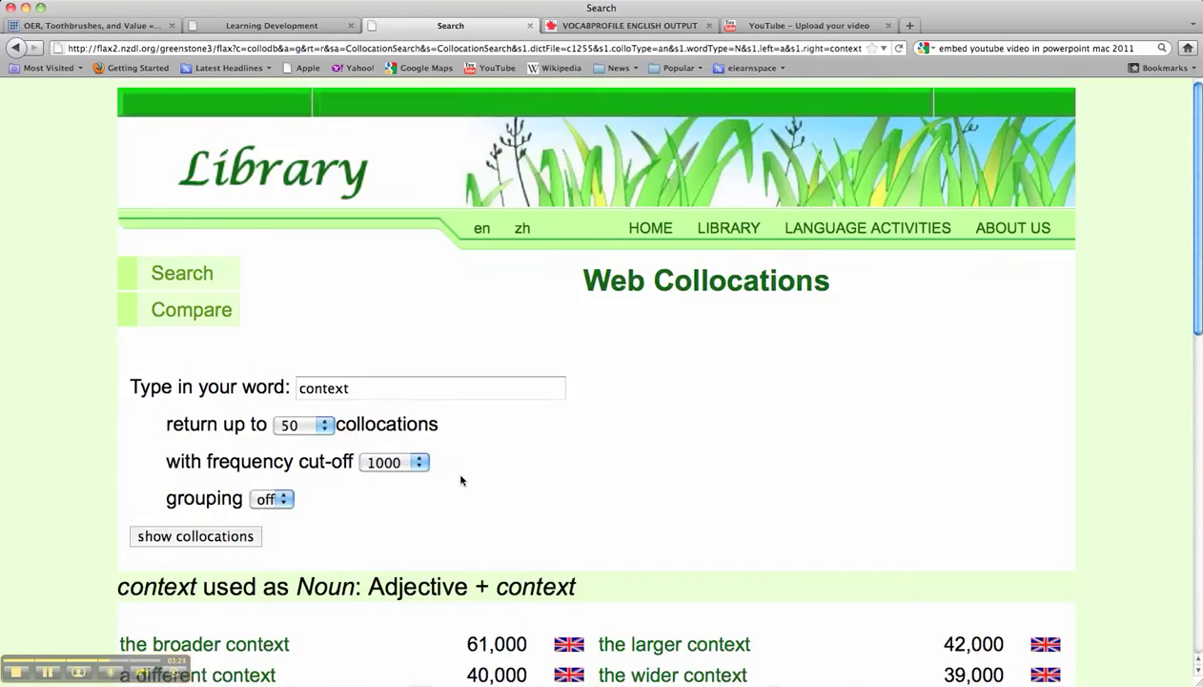
Step: Open the web samples for "the broader context", view the first sample's source page, and return to the samples
{"action": "scroll", "coordinate": [706, 379], "scroll_direction": "down", "scroll_amount": 2}
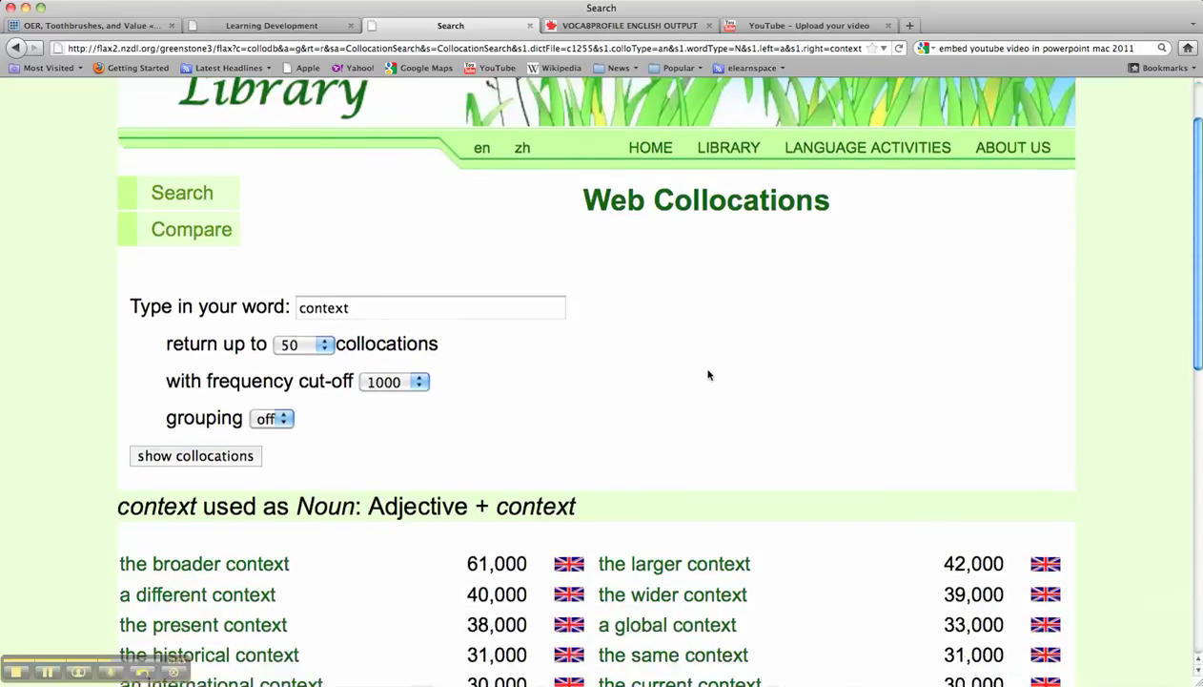
{"action": "scroll", "coordinate": [708, 375], "scroll_direction": "down", "scroll_amount": 1}
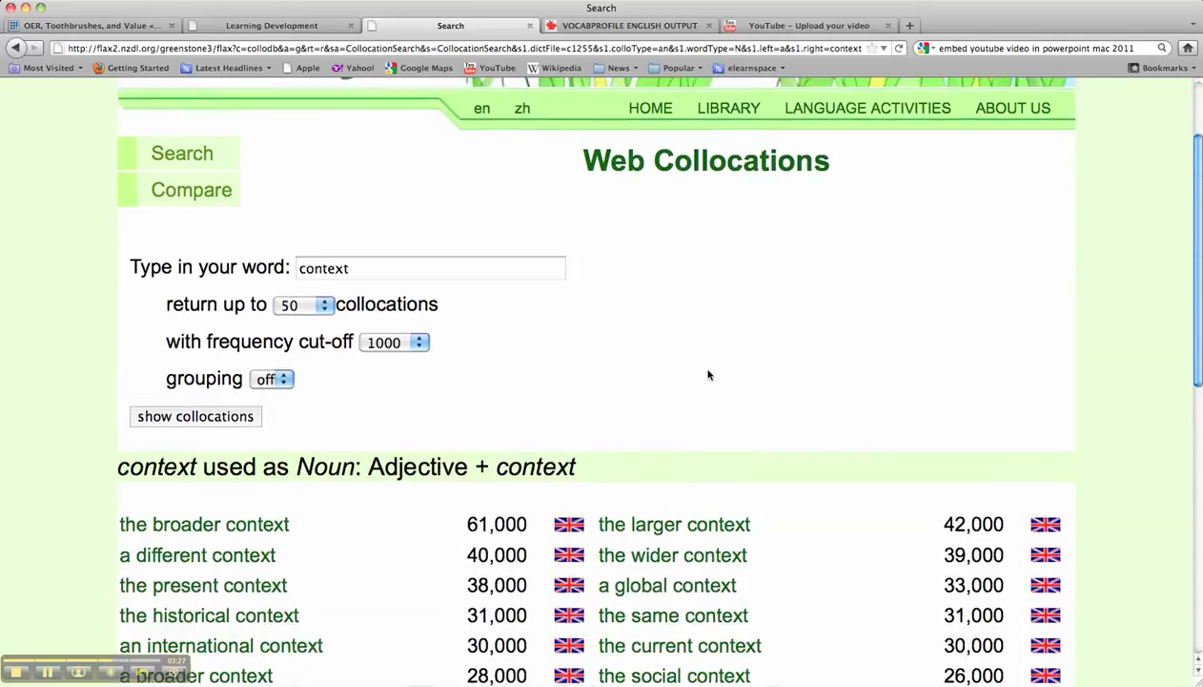
{"action": "scroll", "coordinate": [708, 375], "scroll_direction": "down", "scroll_amount": 1}
{"action": "scroll", "coordinate": [709, 375], "scroll_direction": "down", "scroll_amount": 3}
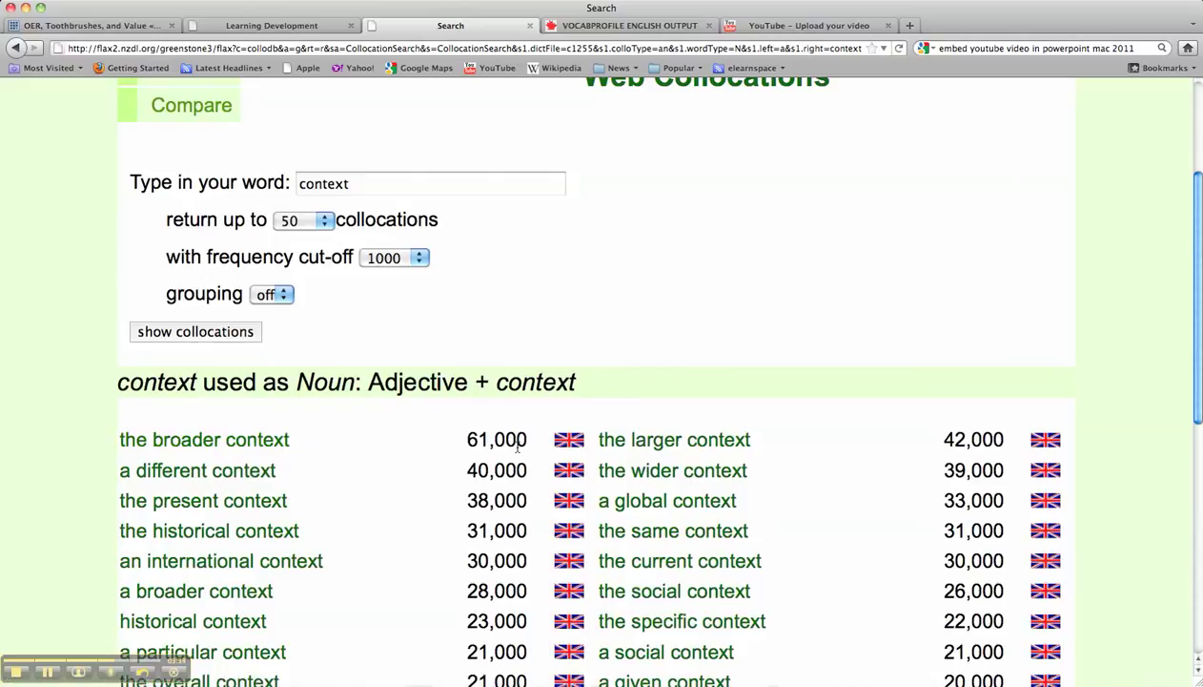
{"action": "left_click", "coordinate": [249, 441]}
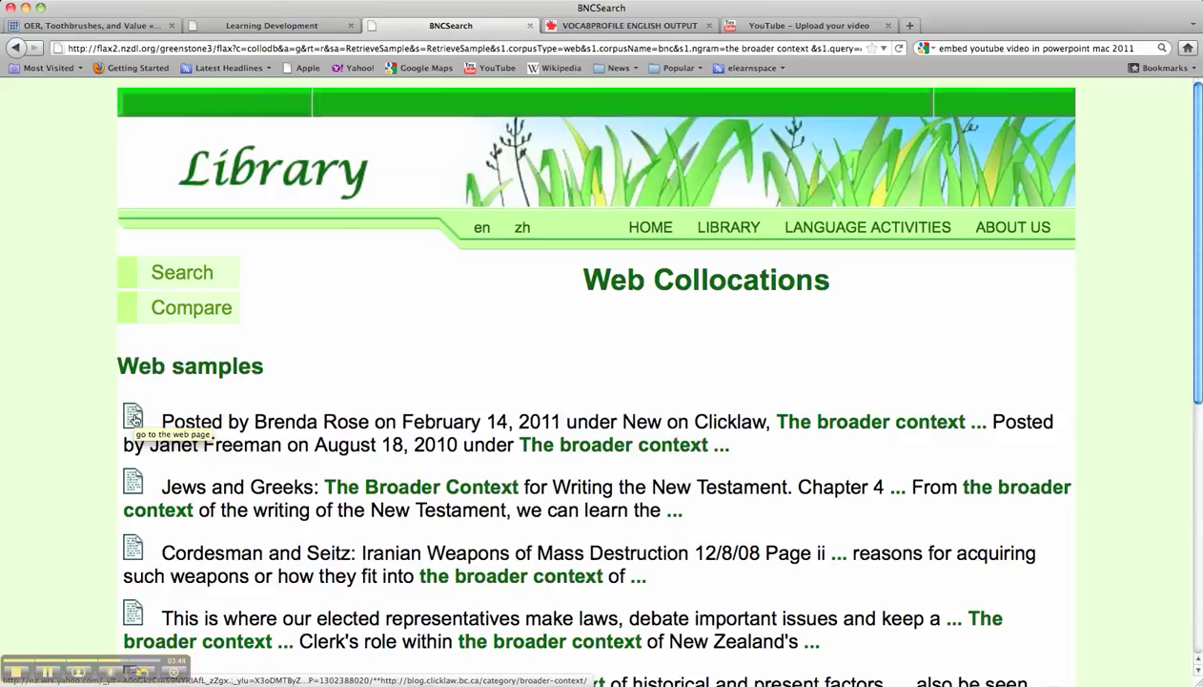
{"action": "left_click", "coordinate": [134, 420]}
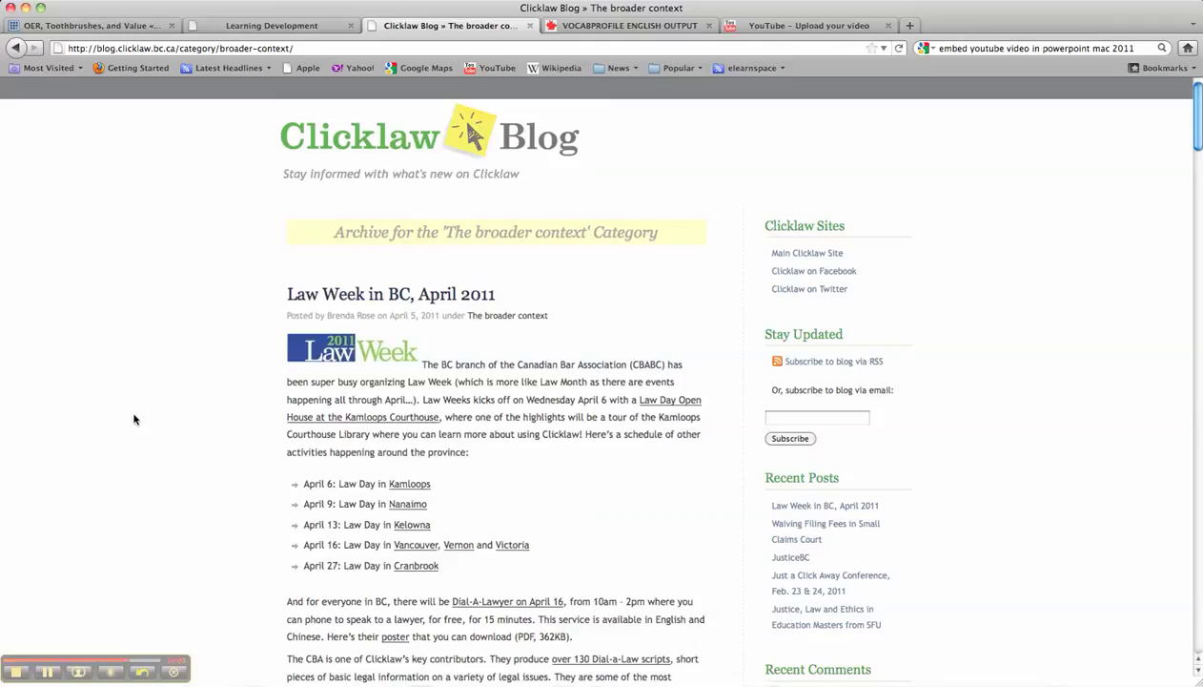
{"action": "key", "text": "super+bracketleft"}
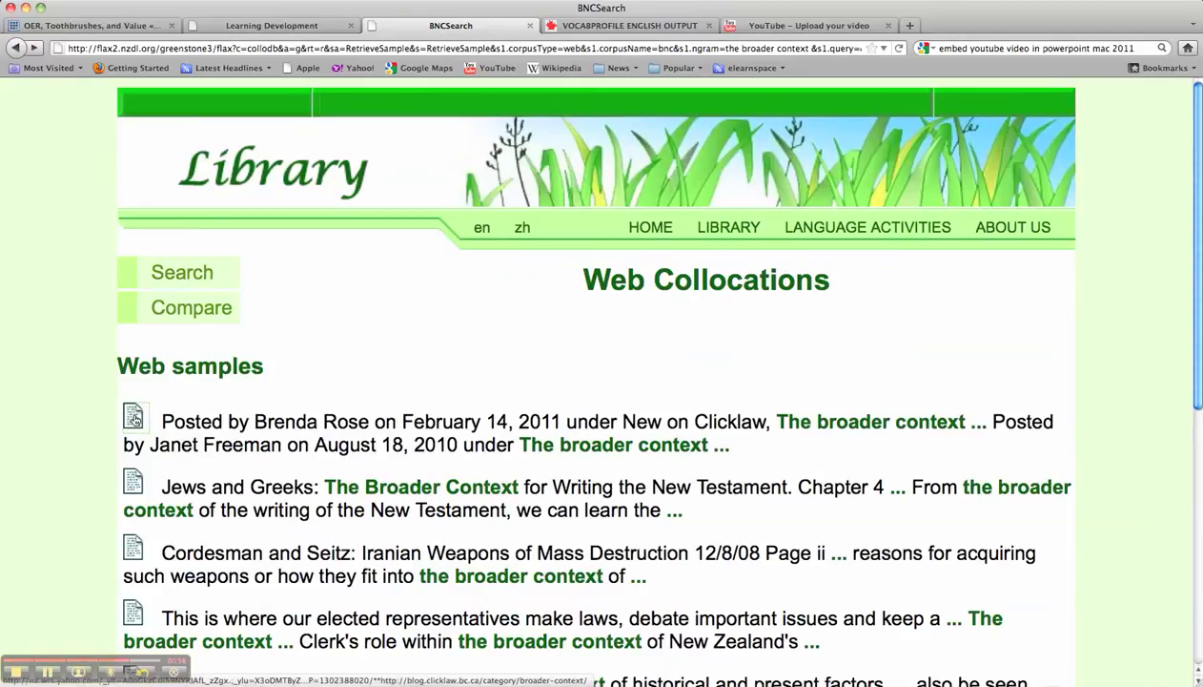
Step: Return to the Adjective + context list and get the British National Corpus samples for "the broader context"
{"action": "key", "text": "super+bracketleft"}
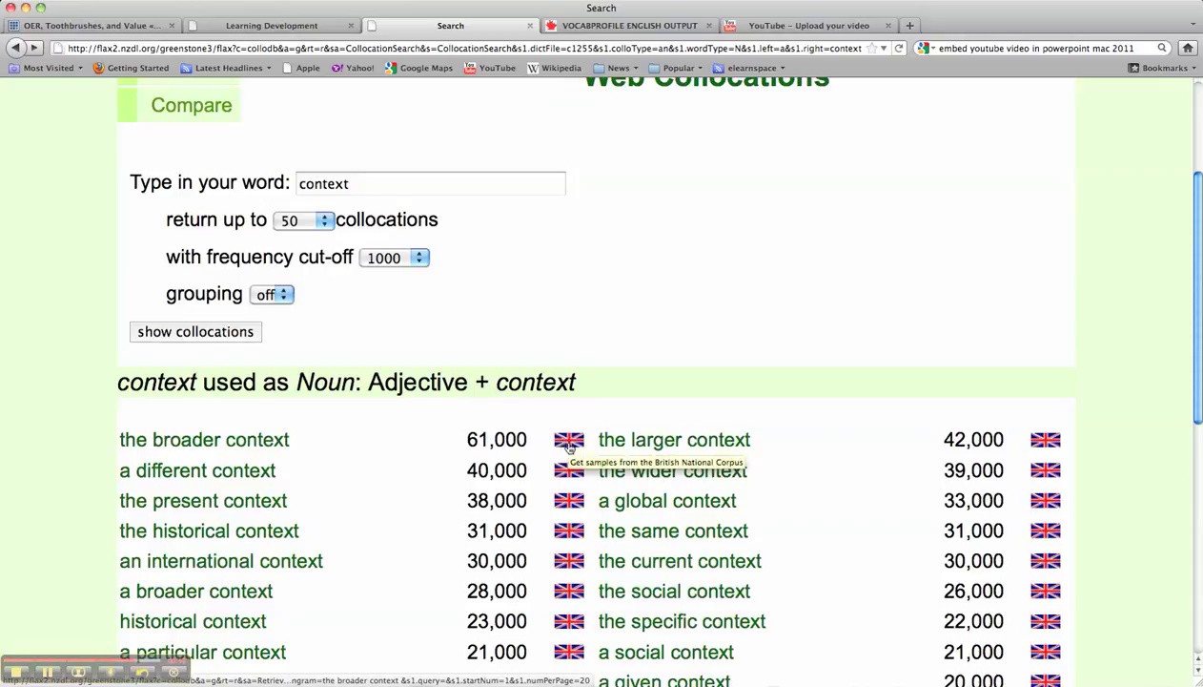
{"action": "left_click", "coordinate": [569, 446]}
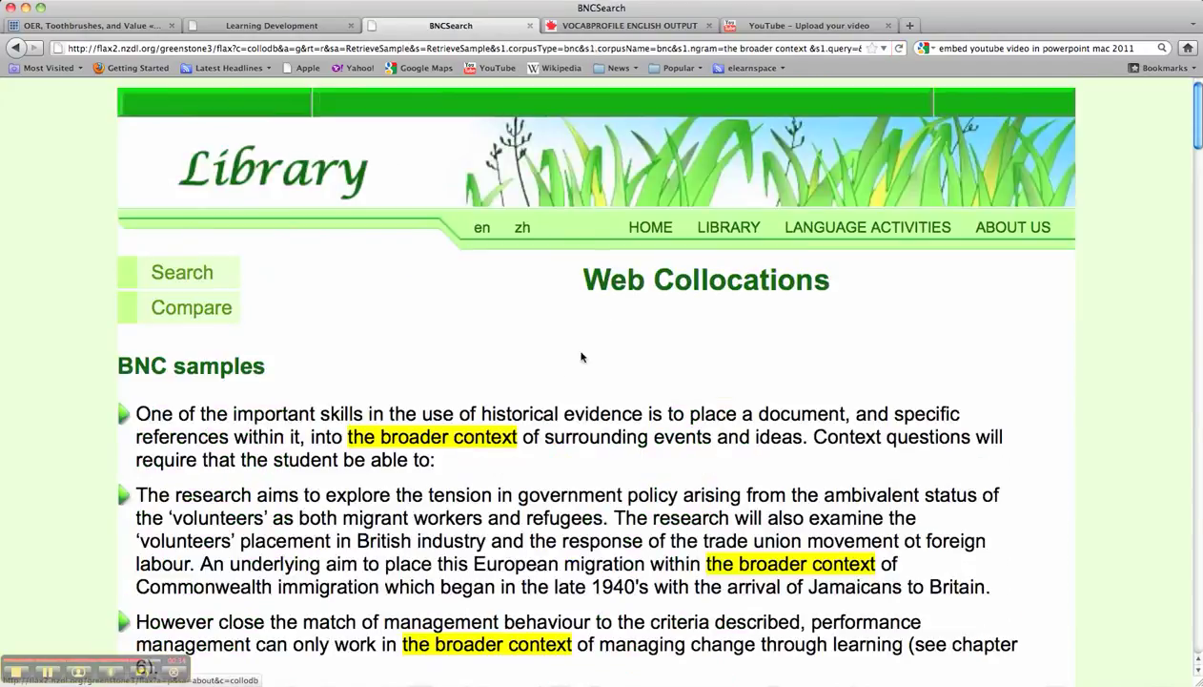
Step: Read through the British National Corpus samples to examine how "the broader context" is used in each passage
{"action": "scroll", "coordinate": [566, 372], "scroll_direction": "down", "scroll_amount": 3}
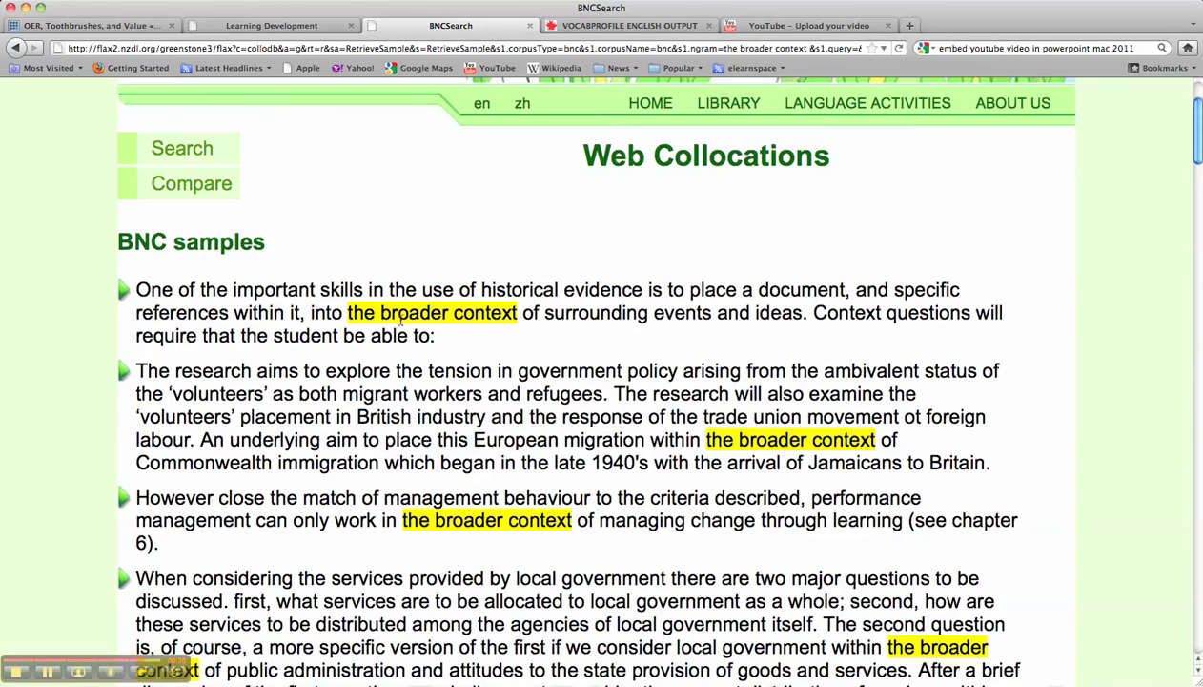
{"action": "scroll", "coordinate": [984, 345], "scroll_direction": "down", "scroll_amount": 10}
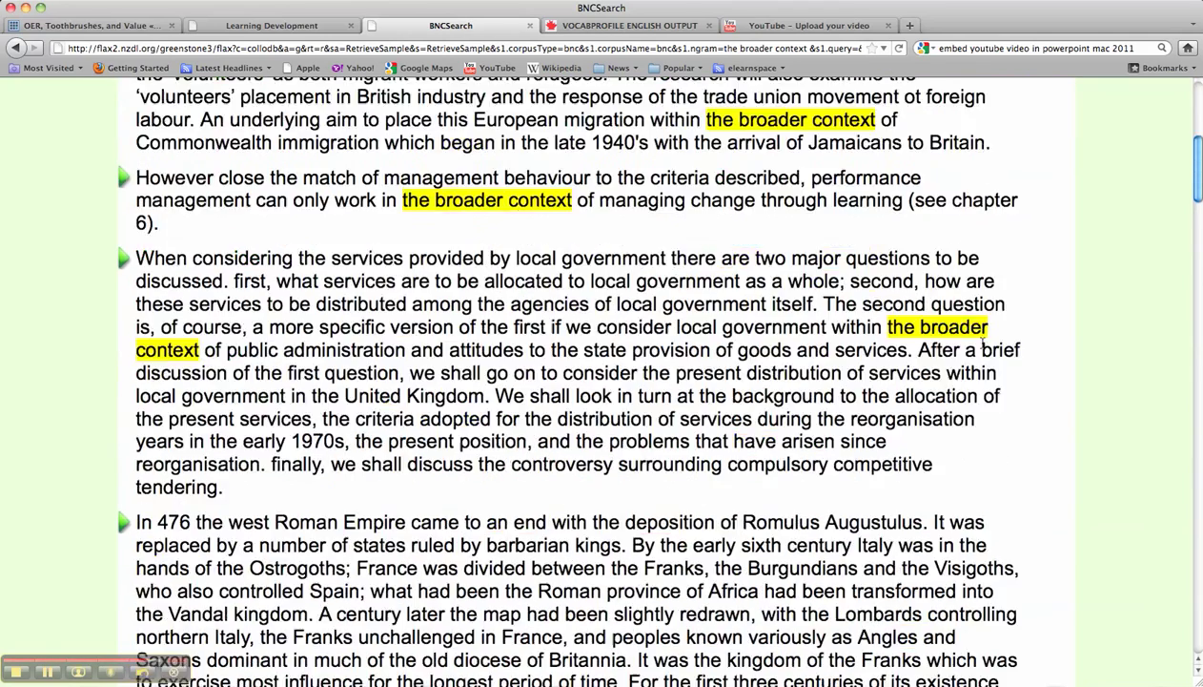
{"action": "scroll", "coordinate": [985, 345], "scroll_direction": "down", "scroll_amount": 6}
{"action": "scroll", "coordinate": [982, 345], "scroll_direction": "down", "scroll_amount": 3}
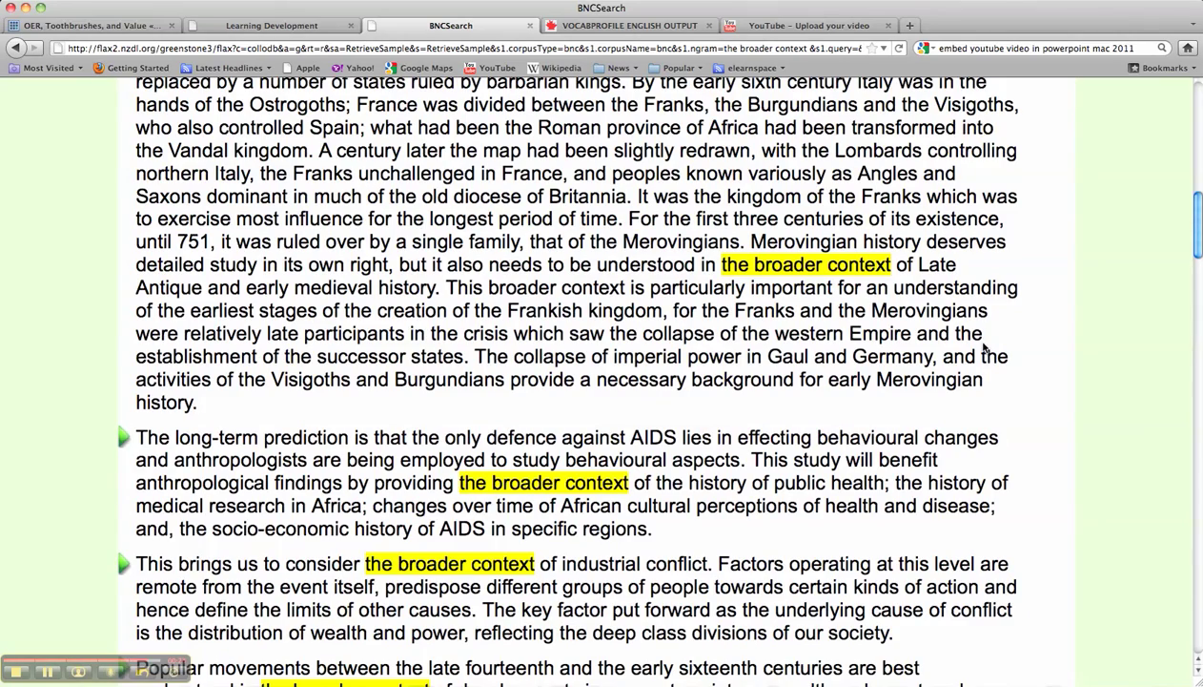
{"action": "scroll", "coordinate": [982, 348], "scroll_direction": "down", "scroll_amount": 12}
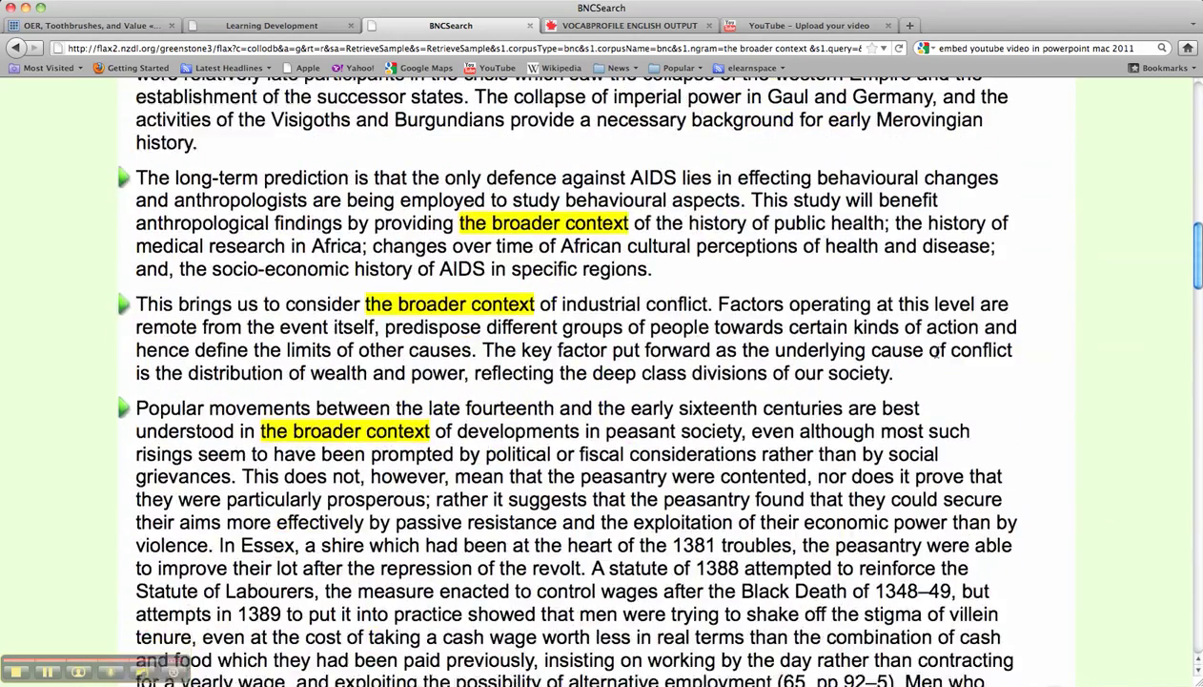
{"action": "scroll", "coordinate": [934, 350], "scroll_direction": "down", "scroll_amount": 4}
{"action": "scroll", "coordinate": [933, 362], "scroll_direction": "up", "scroll_amount": 20}
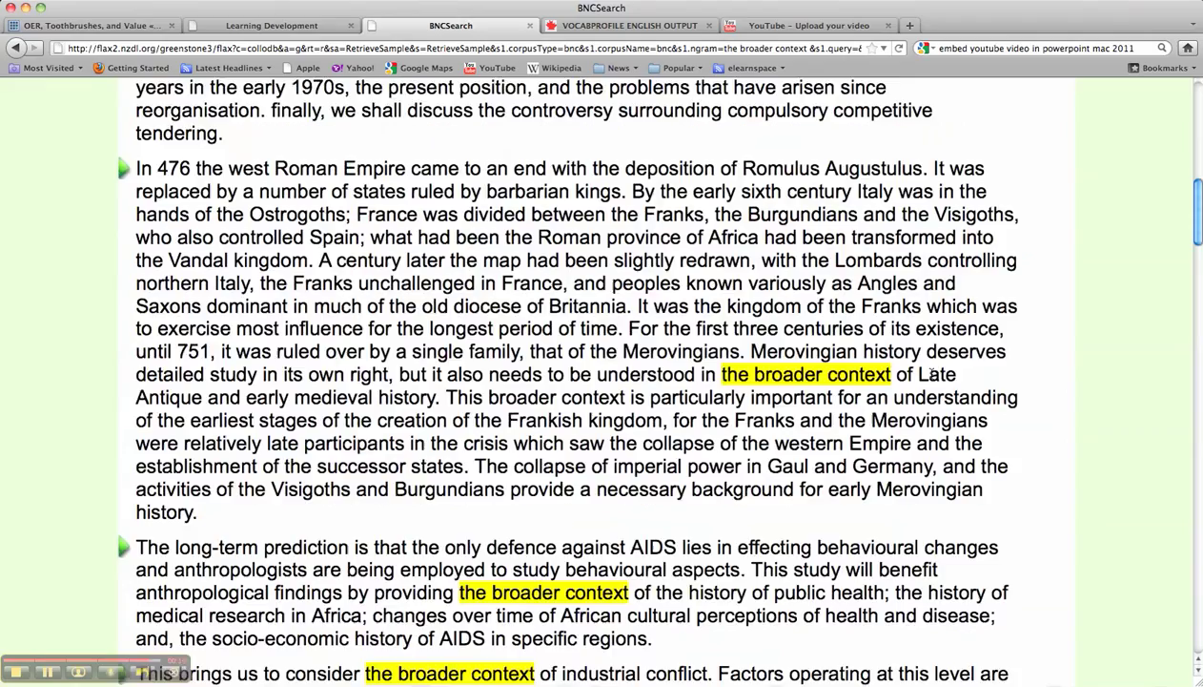
{"action": "scroll", "coordinate": [932, 373], "scroll_direction": "up", "scroll_amount": 13}
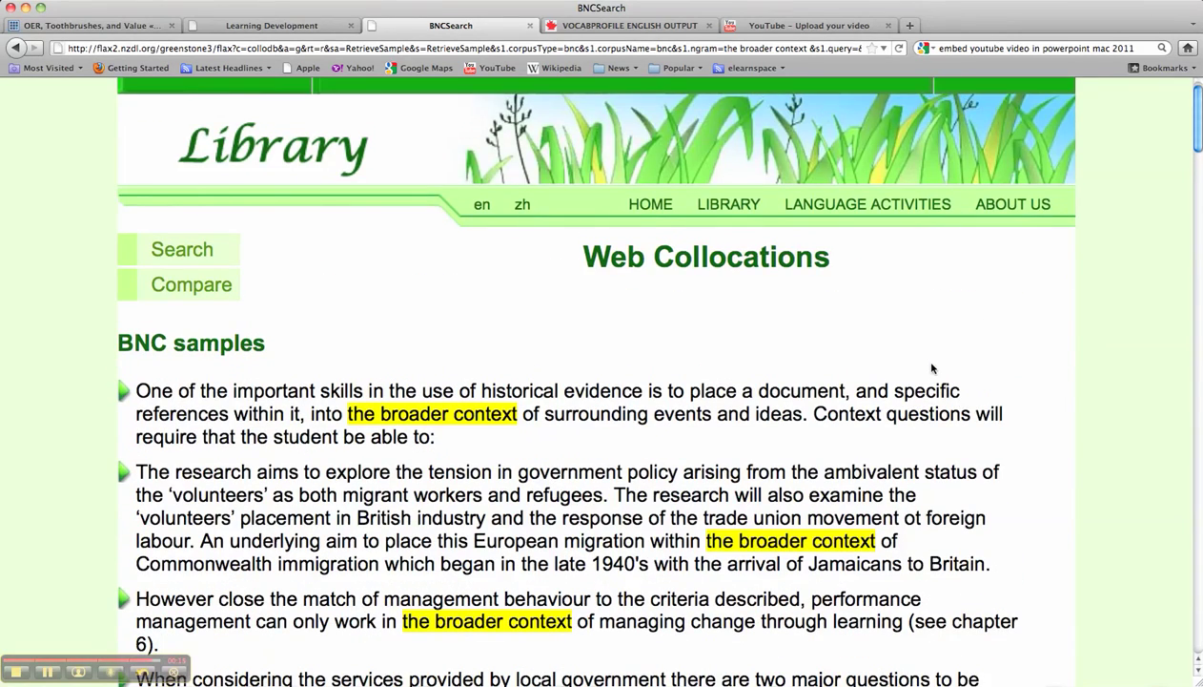
Step: Return to the Adjective + context collocation list and review its entries and their frequencies
{"action": "key", "text": "super+bracketleft"}
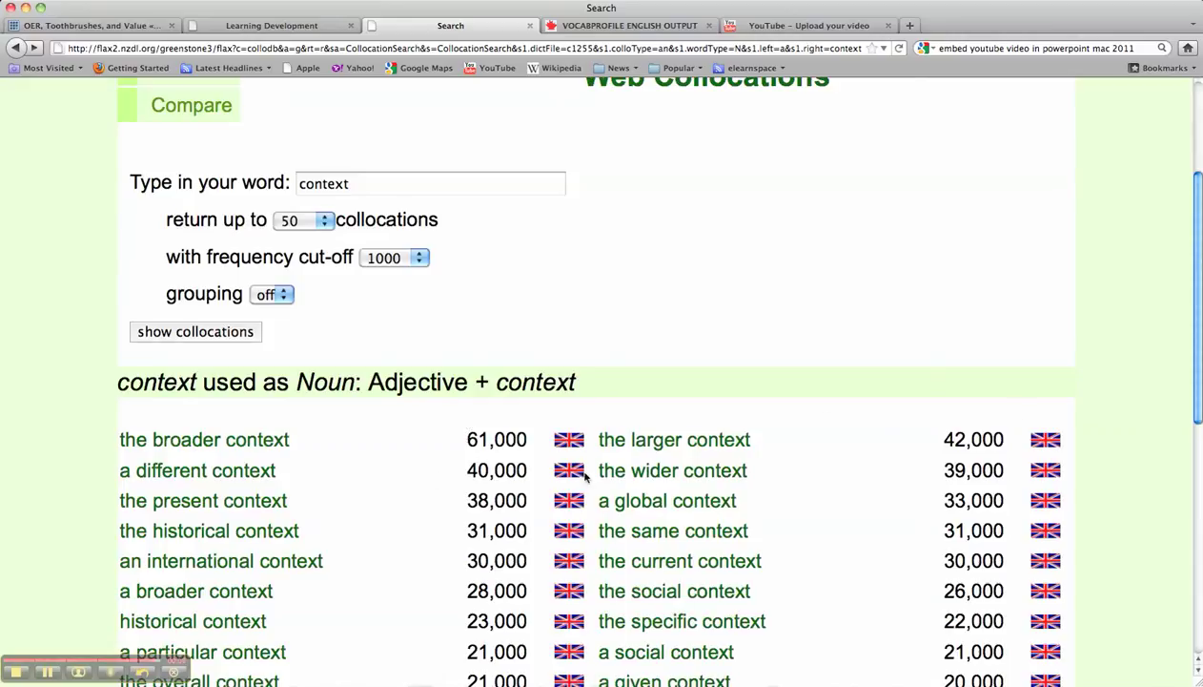
{"action": "scroll", "coordinate": [841, 474], "scroll_direction": "down", "scroll_amount": 1}
{"action": "scroll", "coordinate": [841, 474], "scroll_direction": "down", "scroll_amount": 7}
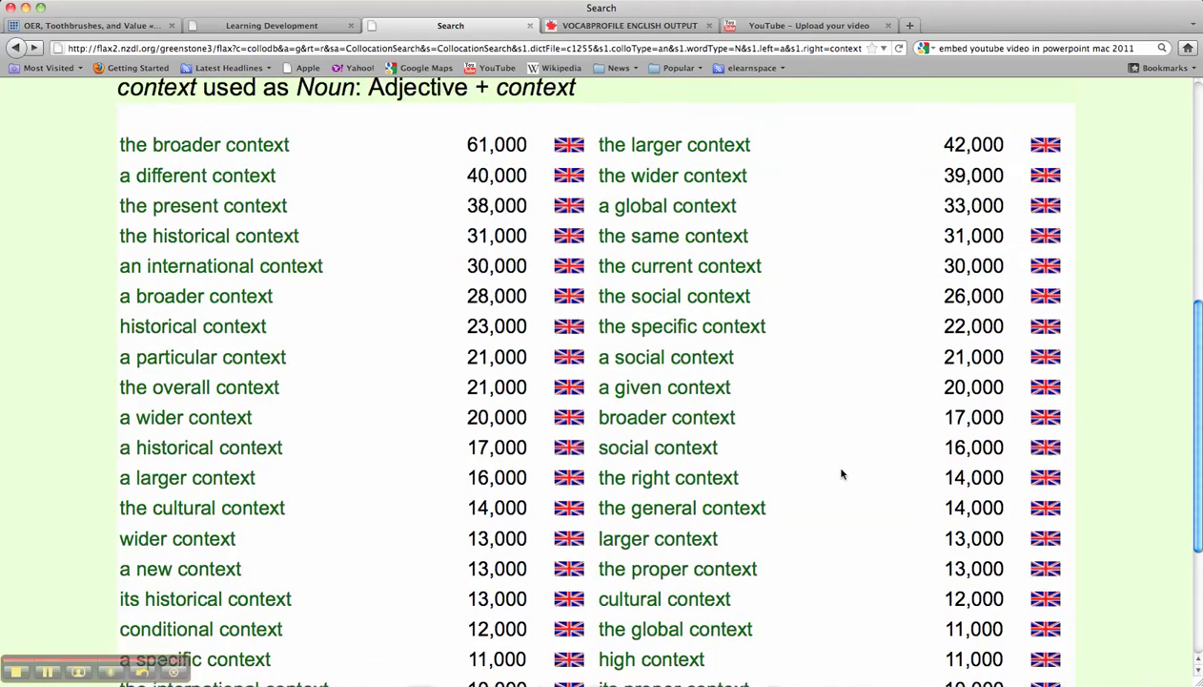
{"action": "scroll", "coordinate": [841, 474], "scroll_direction": "down", "scroll_amount": 2}
{"action": "scroll", "coordinate": [842, 474], "scroll_direction": "up", "scroll_amount": 10}
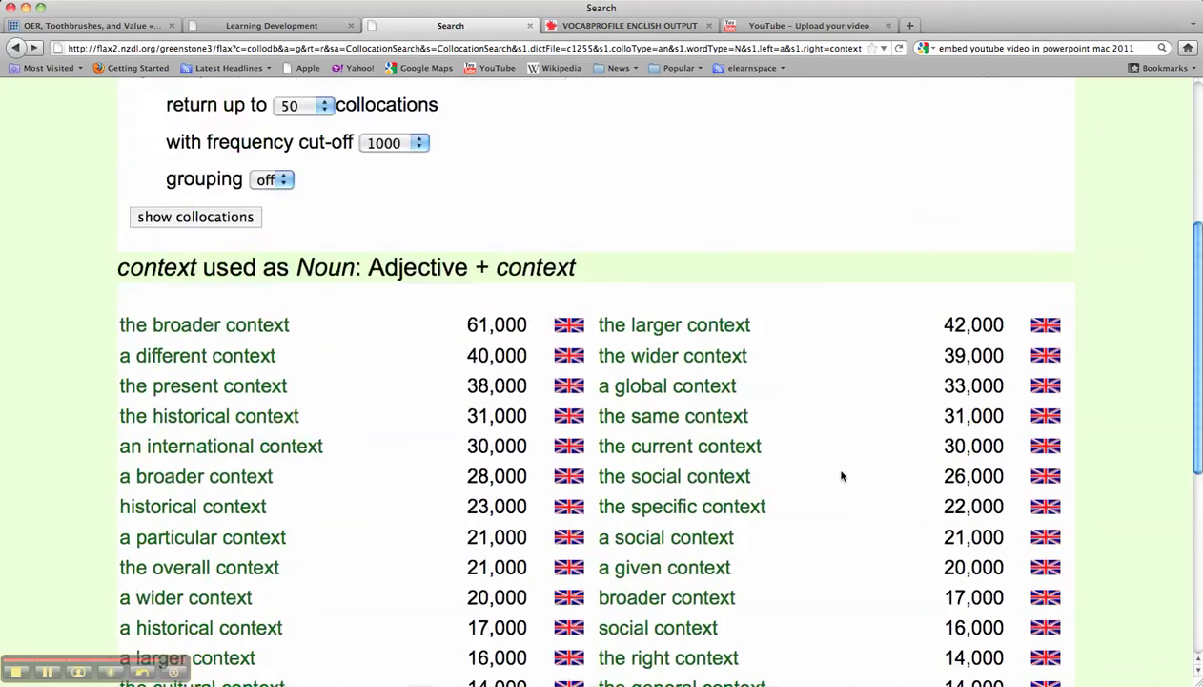